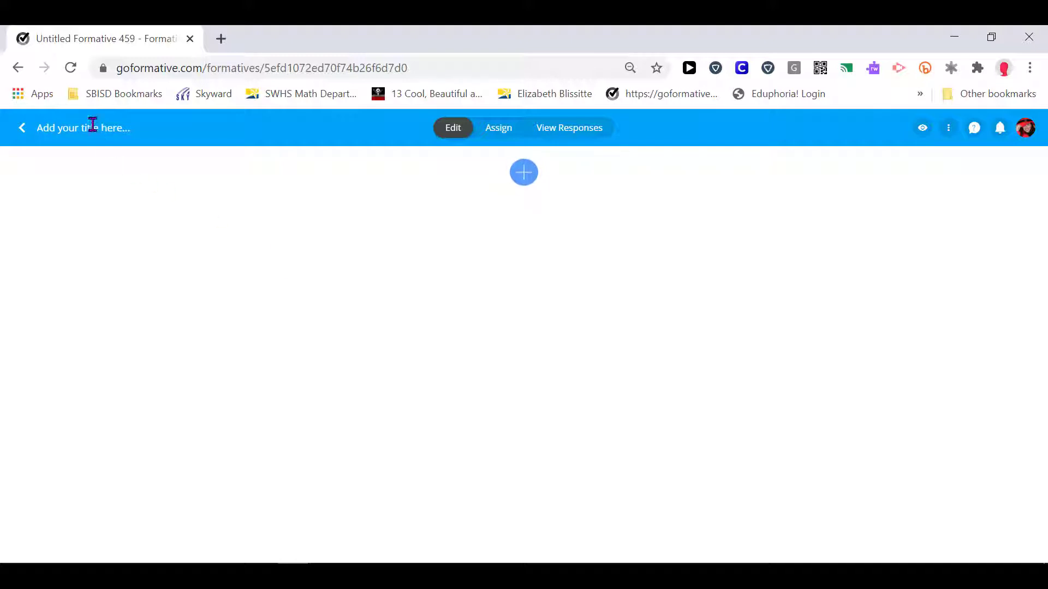
# Title the formative "Exit Ticket 13.1 and 13.2"
pyautogui.click(88, 124)
pyautogui.write('Q')
pyautogui.press('BackSpace')
pyautogui.write('Quick Ch')
pyautogui.press('BackSpace')
pyautogui.press('BackSpace')
pyautogui.press('BackSpace')
pyautogui.press('BackSpace')
pyautogui.press('BackSpace')
pyautogui.press('BackSpace')
pyautogui.press('BackSpace')
pyautogui.press('BackSpace')
pyautogui.write('Exit Ticket')
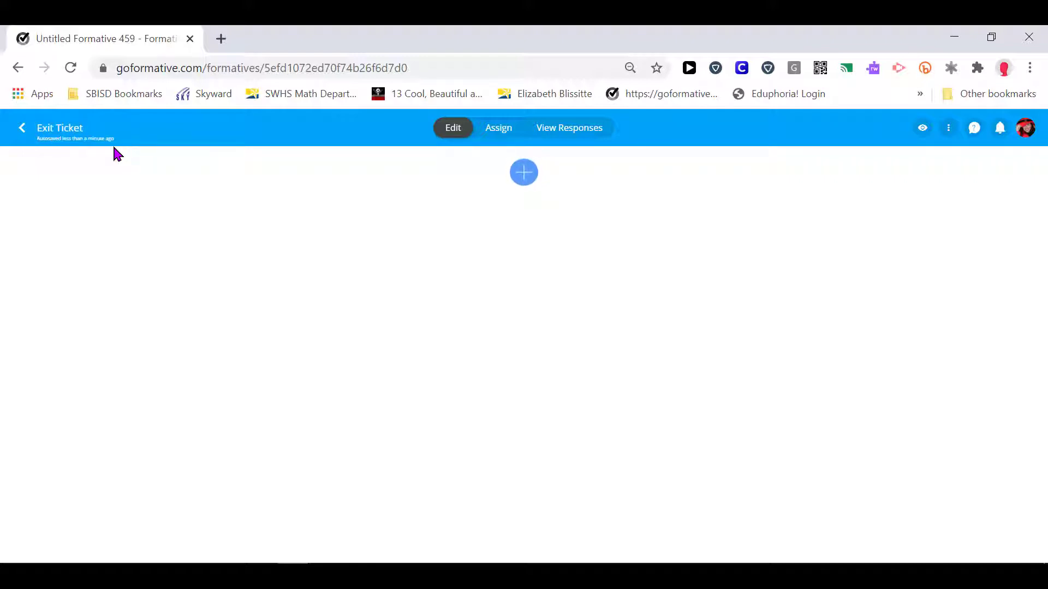
pyautogui.write(' 13.1 and 13.2')
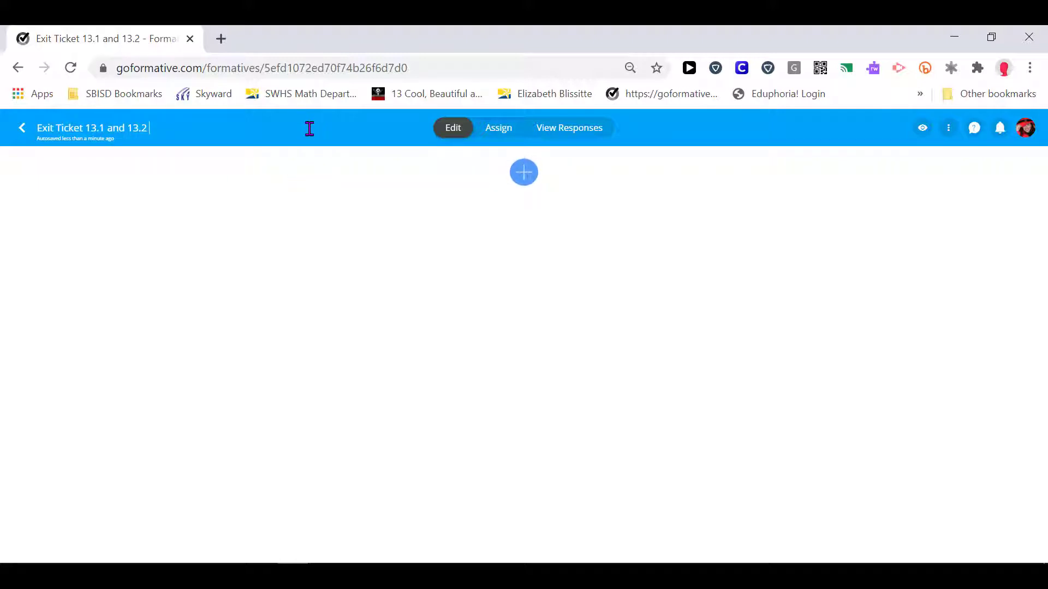
# Review the header customization options for color and image, leaving them as they are
pyautogui.click(949, 134)
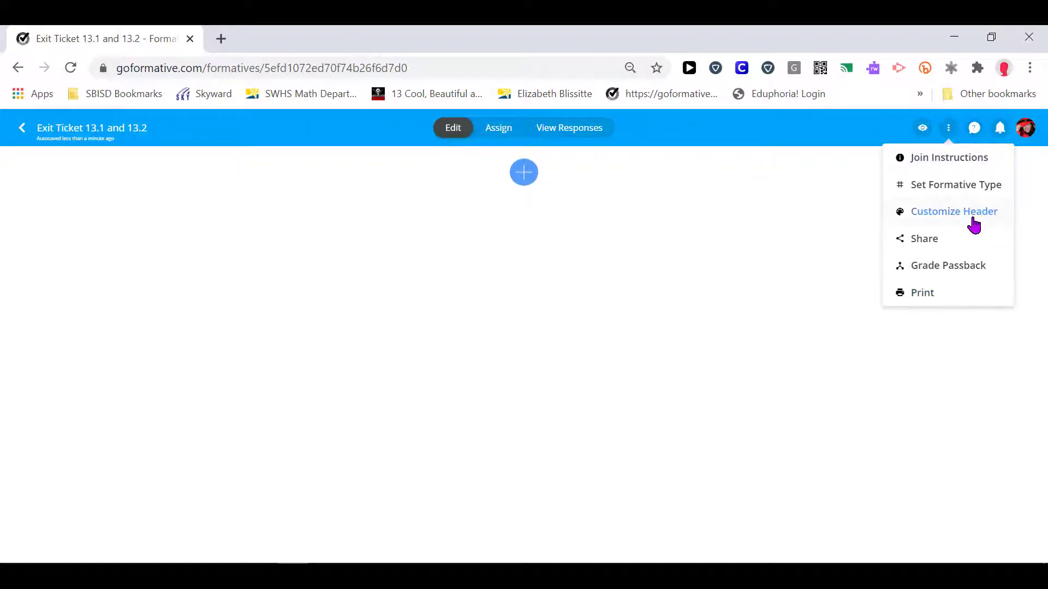
pyautogui.click(973, 219)
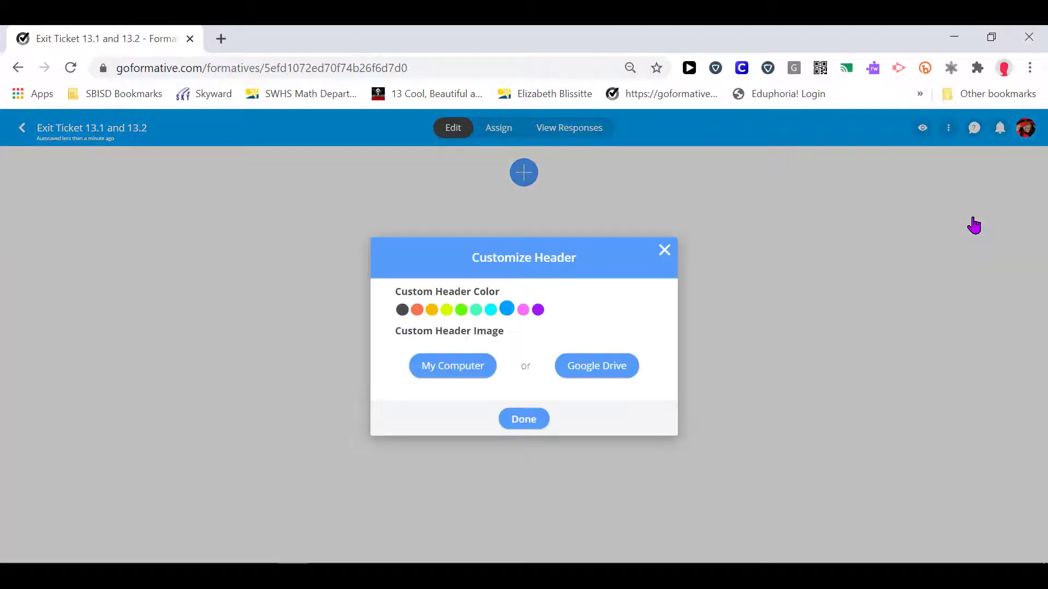
pyautogui.click(660, 253)
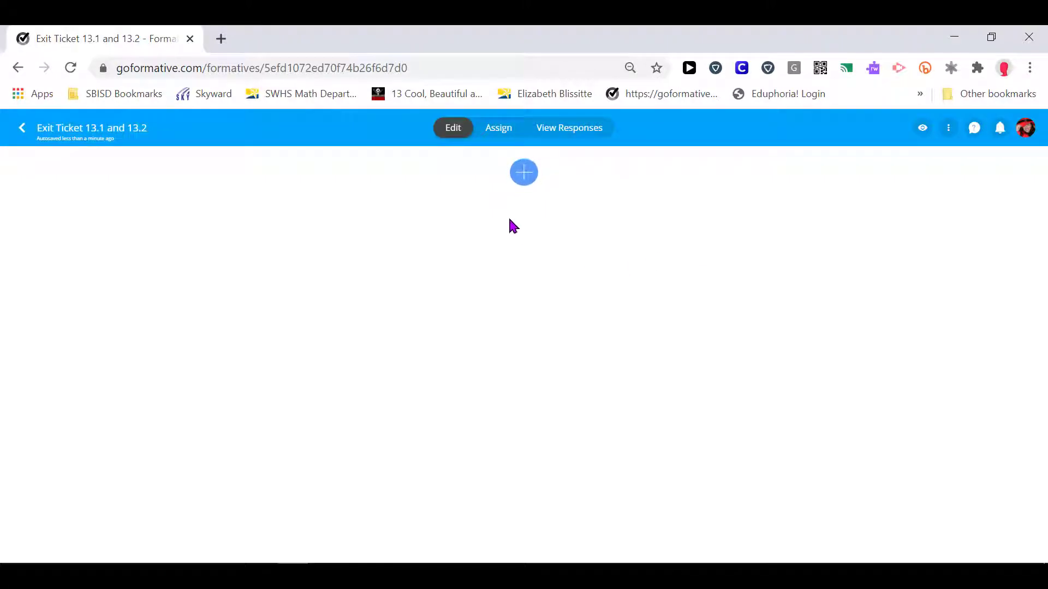
# Add an Enhance a PDF/Doc/GoogleDoc block and choose the computer as its file source
pyautogui.click(522, 174)
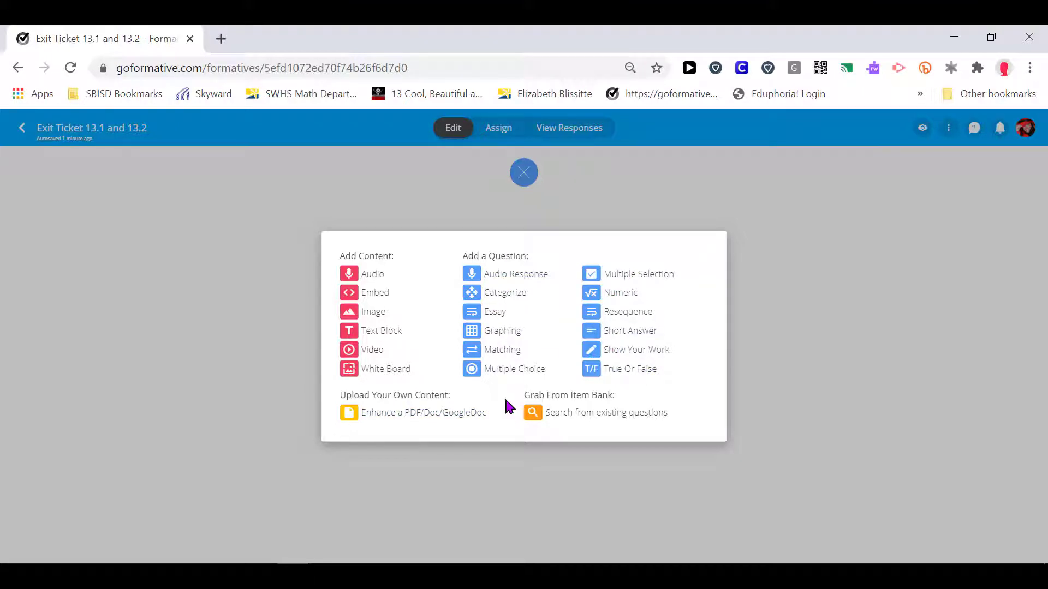
pyautogui.click(451, 420)
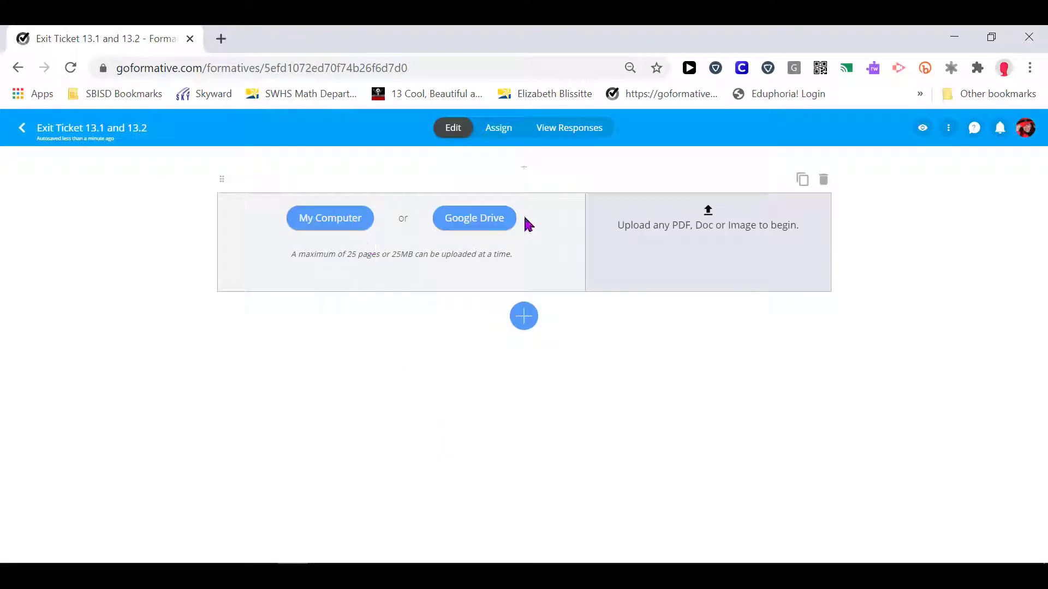
pyautogui.click(334, 226)
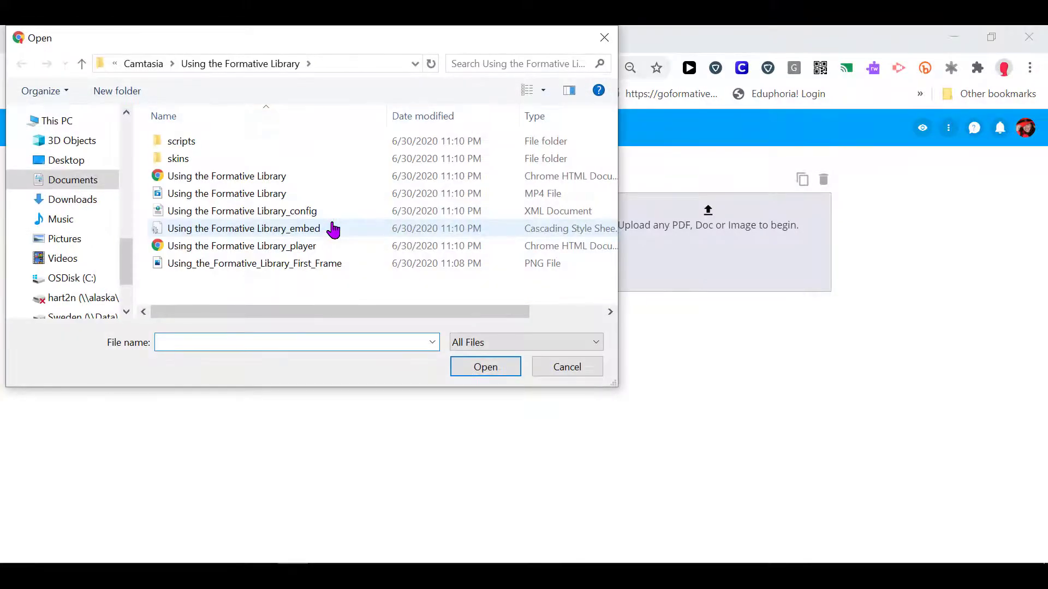
# Upload the PDF "Quick Check 13.1, 13.2 Part 1" from the Ch 13 folder under Geometry, 2019-2020
pyautogui.scroll(3, 124, 136)
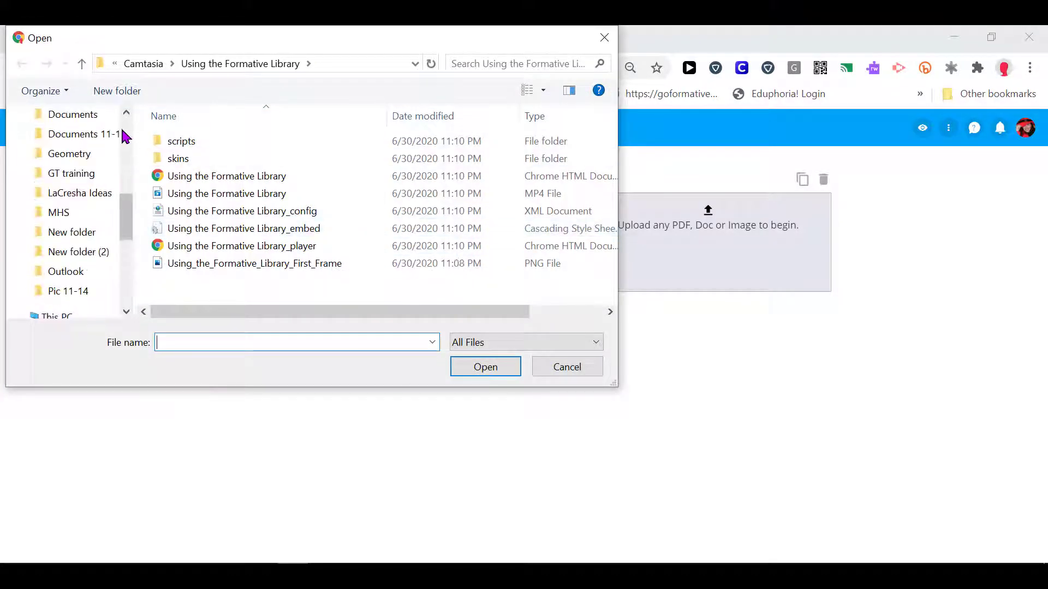
pyautogui.click(87, 154)
pyautogui.doubleClick(217, 159)
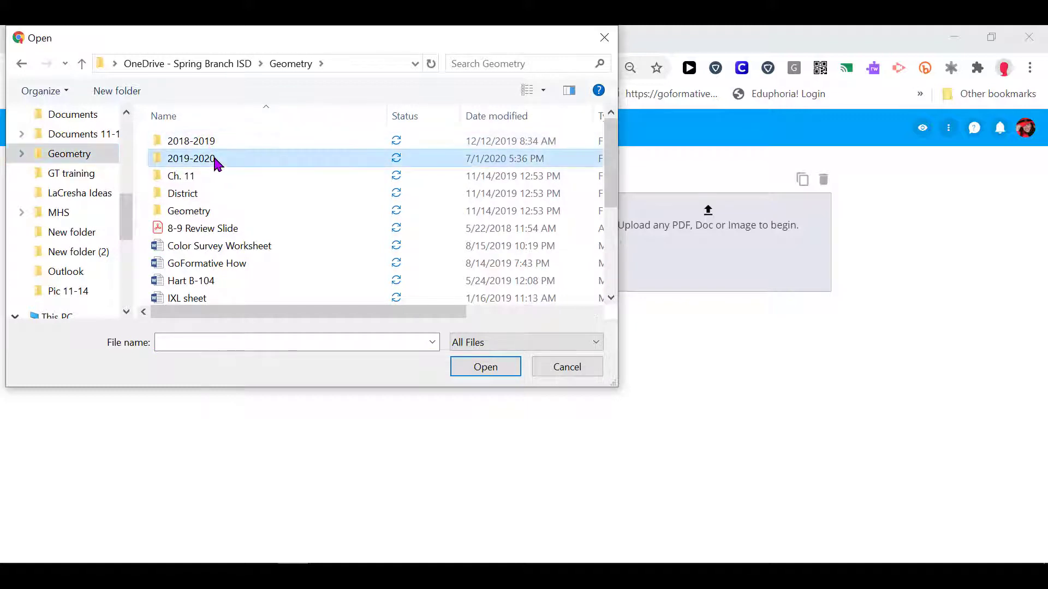
pyautogui.click(611, 223)
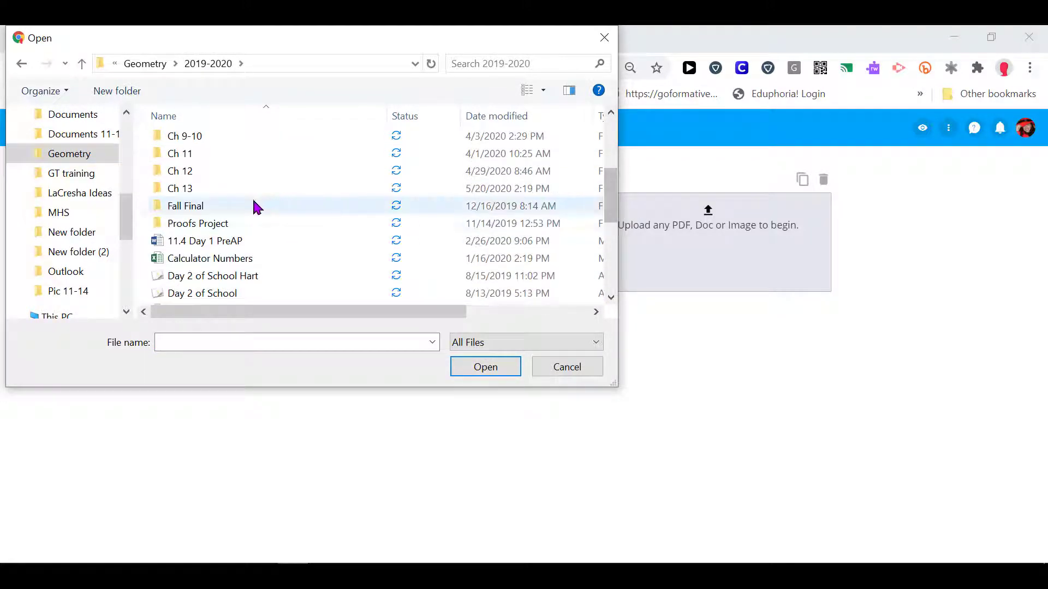
pyautogui.doubleClick(248, 191)
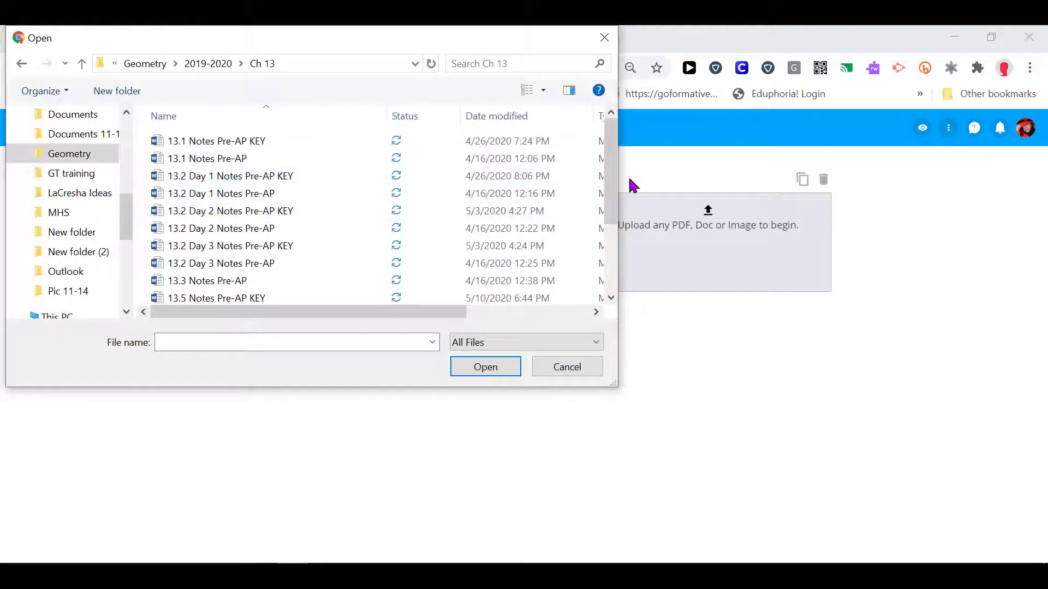
pyautogui.moveTo(611, 179); pyautogui.dragTo(604, 310)
pyautogui.click(195, 264)
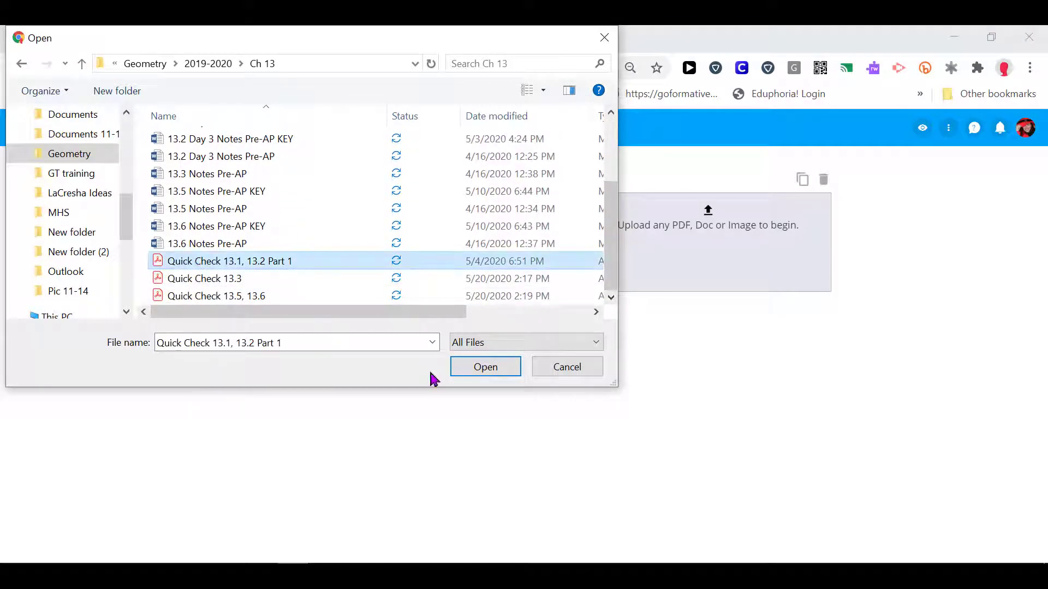
pyautogui.click(483, 371)
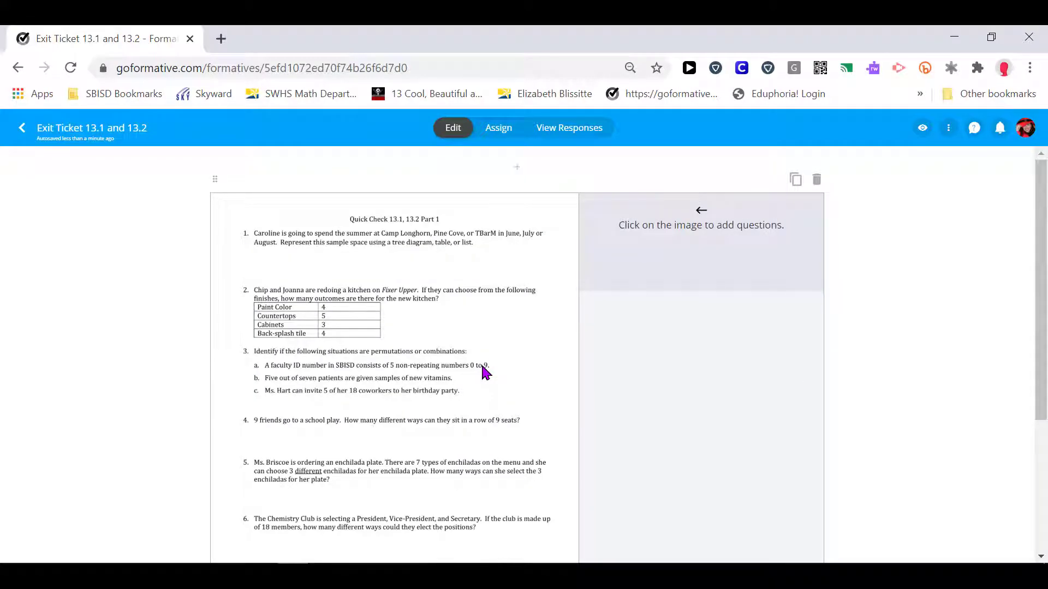
# Place a Show Your Work question beside item 1 on the uploaded worksheet
pyautogui.scroll(-1, 1011, 390)
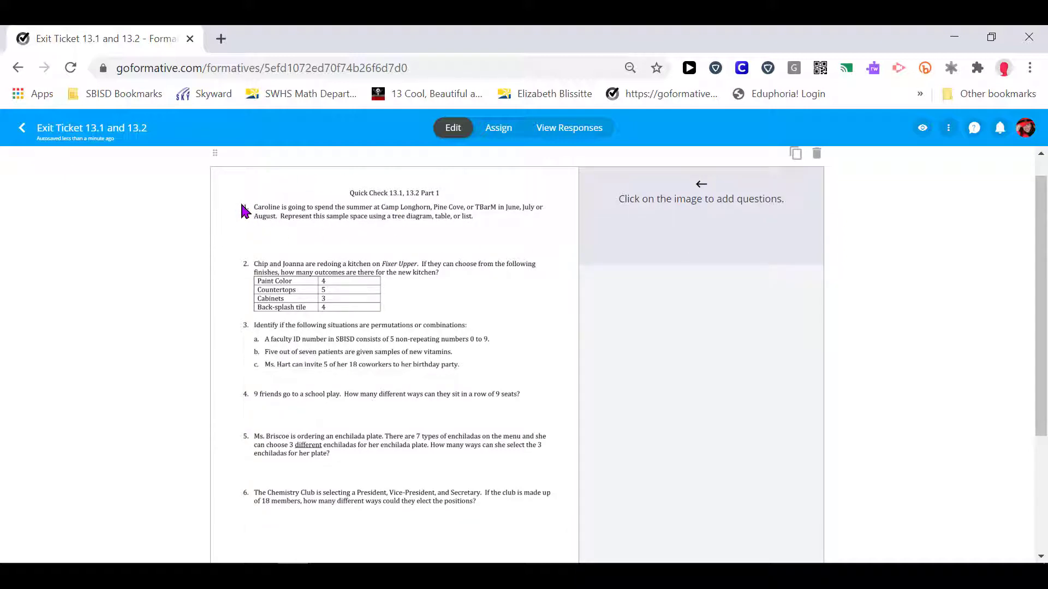
pyautogui.click(240, 206)
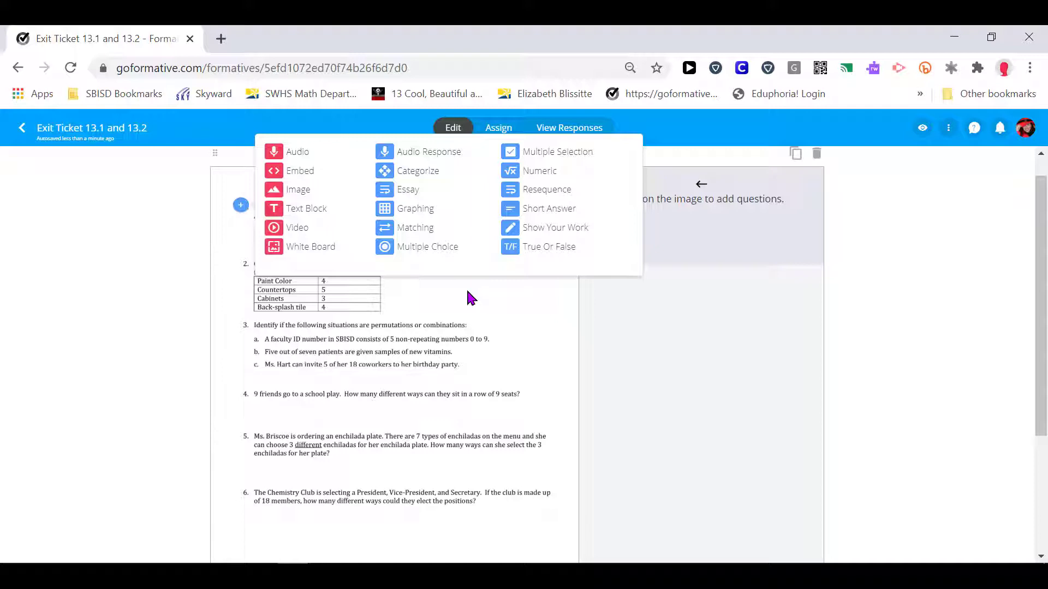
pyautogui.click(534, 230)
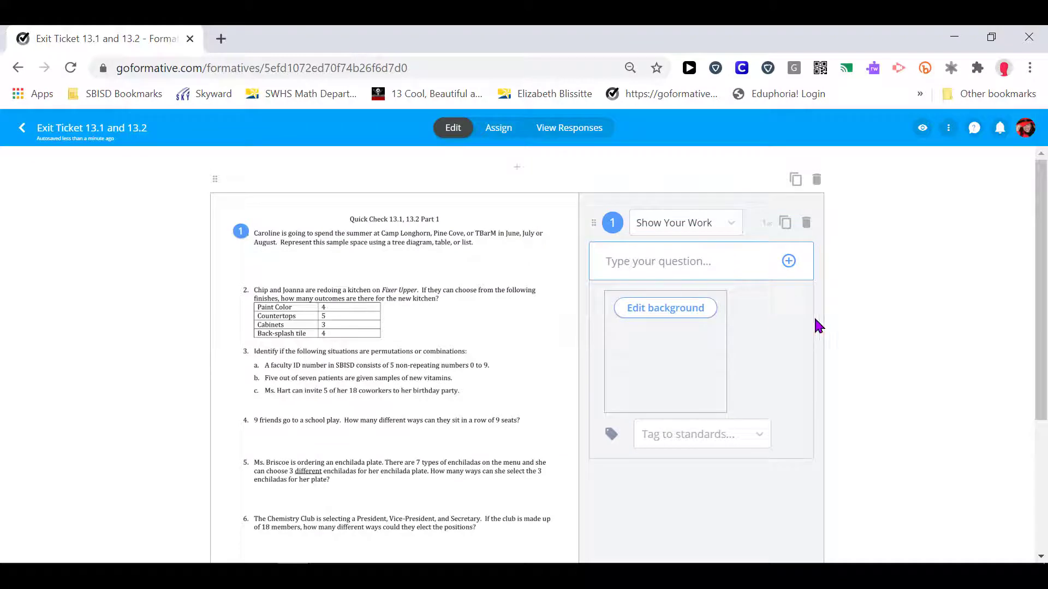
# Enter the question text "Using a tree diagram, table, or list, show the sample space in the box below." for question 1
pyautogui.click(657, 262)
pyautogui.write('Using a sa')
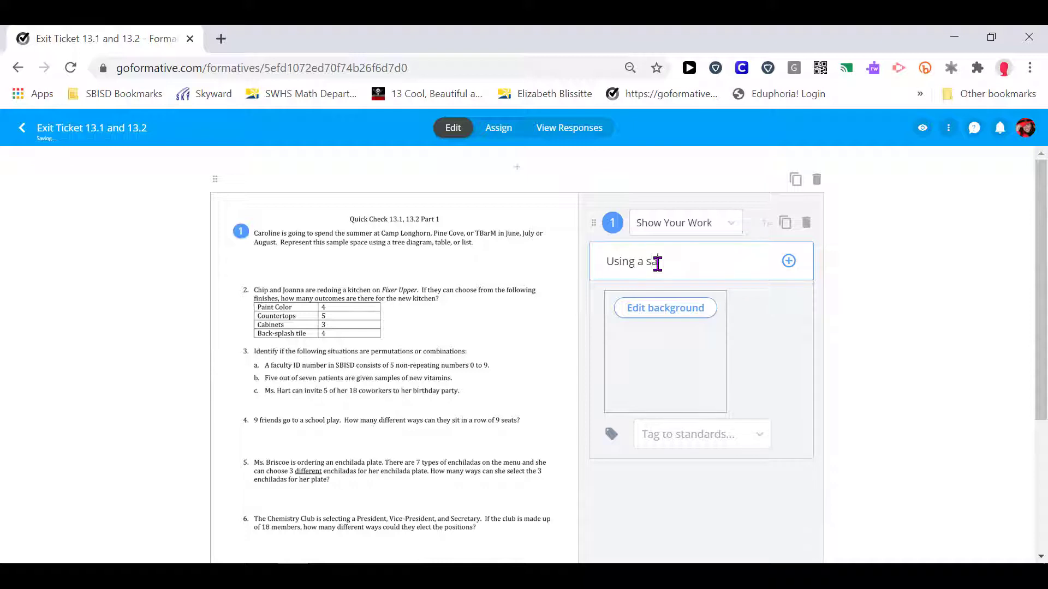
pyautogui.write('mple space')
pyautogui.press('BackSpace')
pyautogui.press('BackSpace')
pyautogui.press('BackSpace')
pyautogui.press('BackSpace')
pyautogui.press('BackSpace')
pyautogui.press('BackSpace')
pyautogui.press('BackSpace')
pyautogui.press('BackSpace')
pyautogui.press('BackSpace')
pyautogui.press('BackSpace')
pyautogui.press('BackSpace')
pyautogui.press('BackSpace')
pyautogui.write('tree diagram, table')
pyautogui.press('BackSpace')
pyautogui.press('BackSpace')
pyautogui.press('BackSpace')
pyautogui.write('able,')
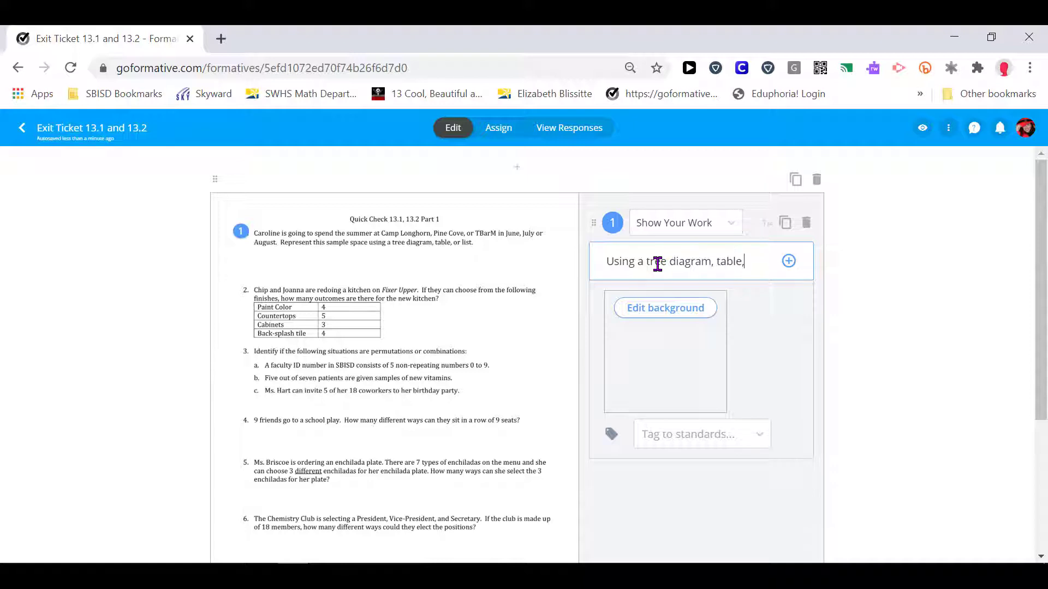
pyautogui.write(' or list, re')
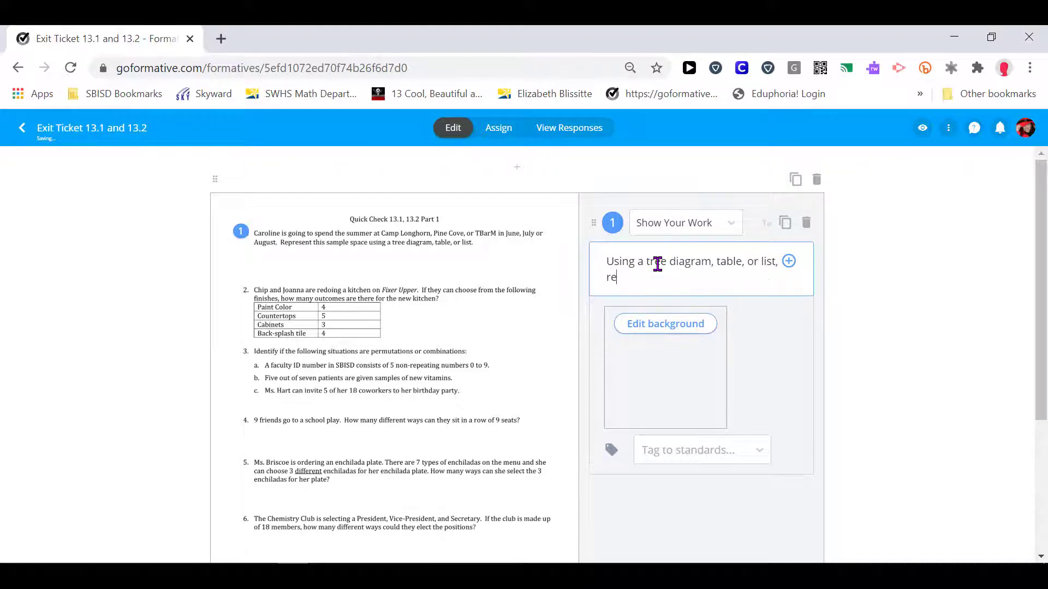
pyautogui.press('BackSpace')
pyautogui.press('BackSpace')
pyautogui.write('show the sample spac')
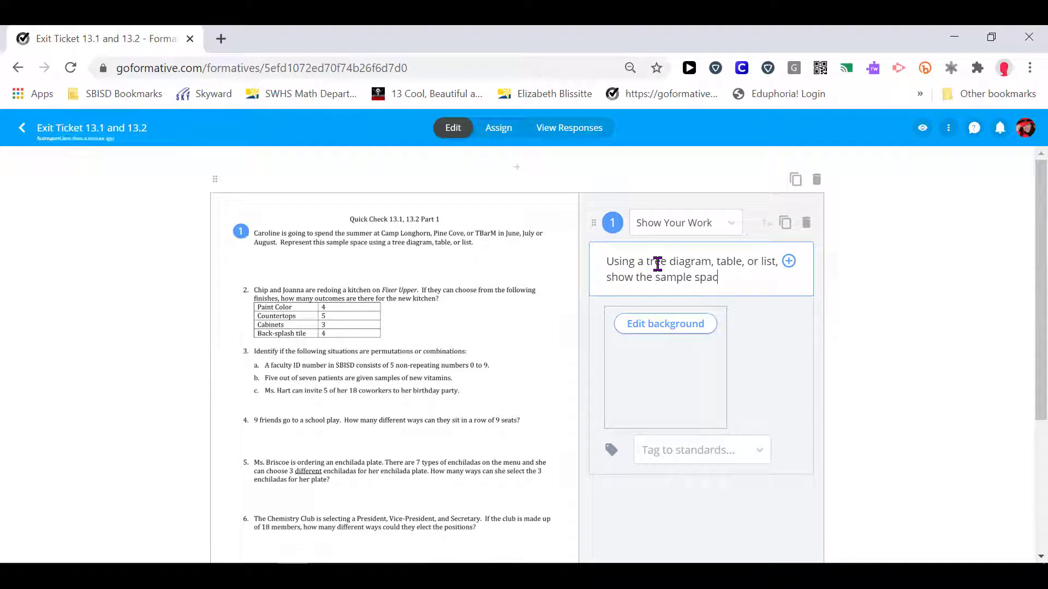
pyautogui.write('e in the box below.')
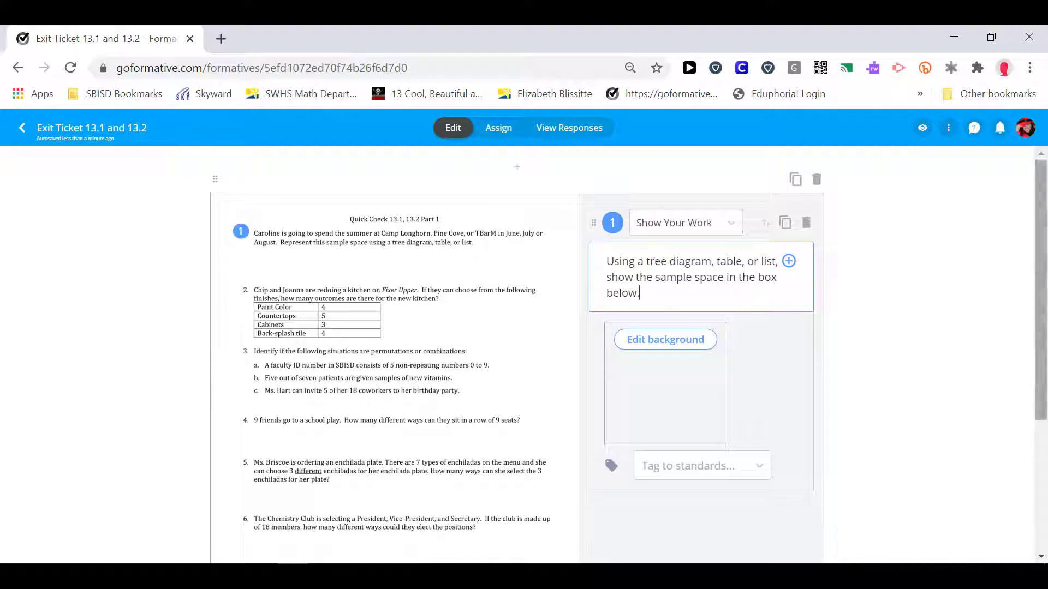
# Draw a two-by-two table with straight lines as question 1's answer background and save the drawing
pyautogui.moveTo(1047, 194); pyautogui.dragTo(1047, 204)
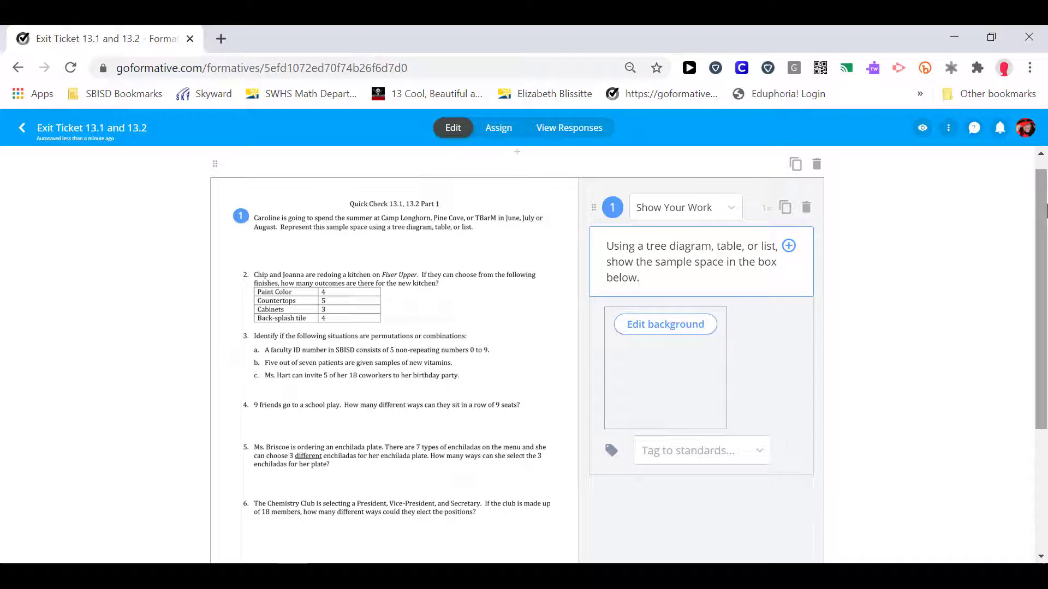
pyautogui.click(648, 332)
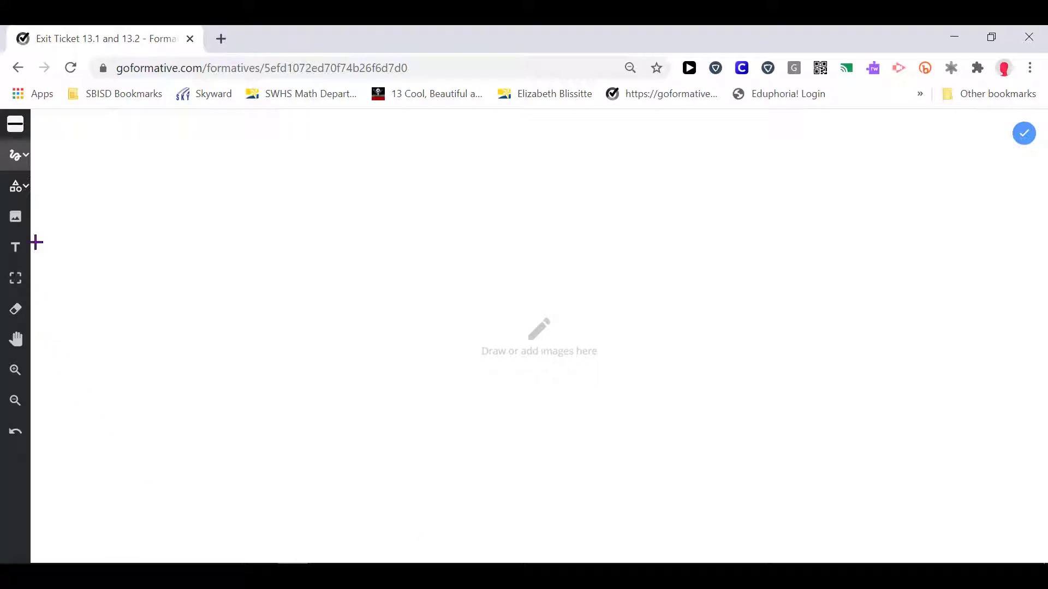
pyautogui.click(18, 124)
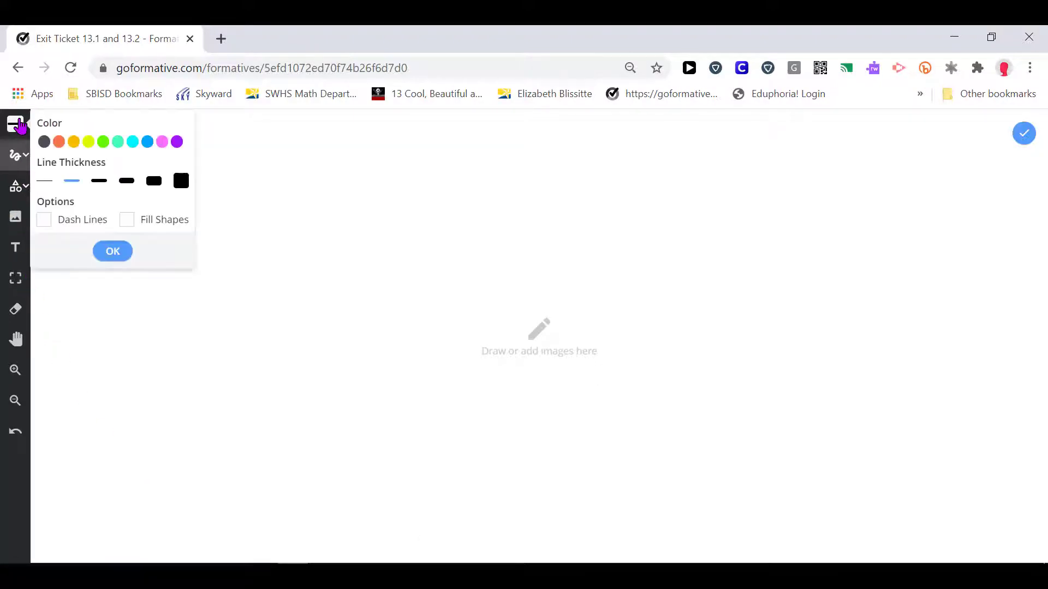
pyautogui.click(16, 160)
pyautogui.click(38, 219)
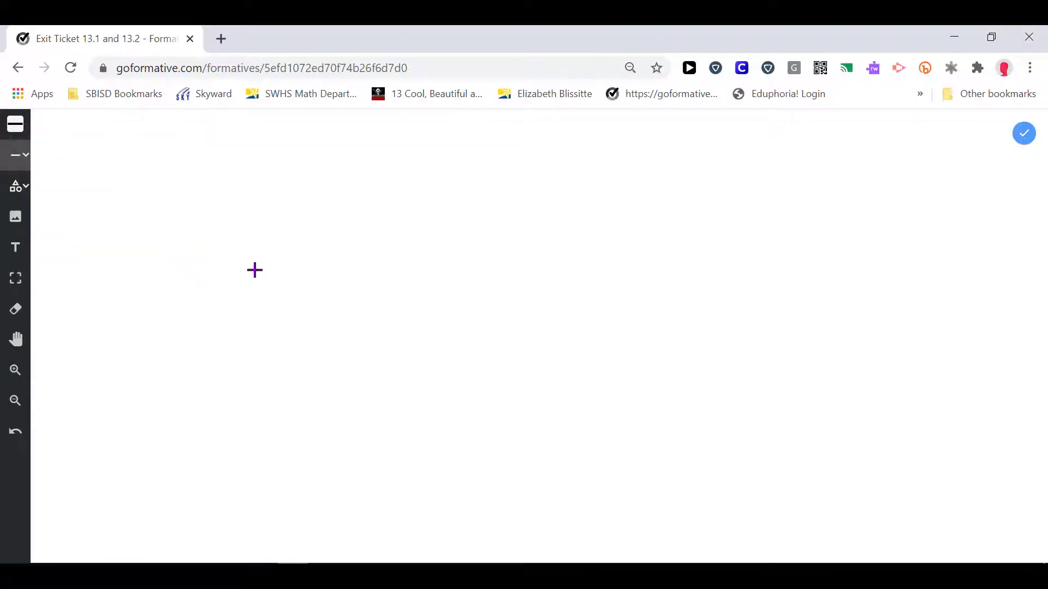
pyautogui.moveTo(294, 224)
pyautogui.mouseDown()
pyautogui.moveTo(281, 344)
pyautogui.moveTo(297, 499)
pyautogui.mouseUp()
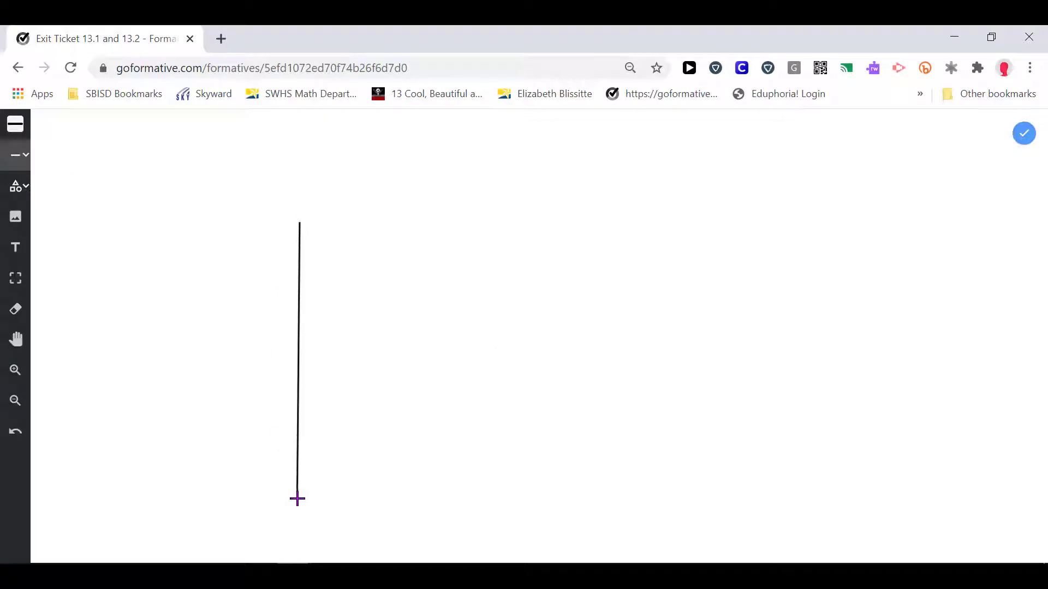
pyautogui.moveTo(299, 223)
pyautogui.mouseDown()
pyautogui.moveTo(376, 232)
pyautogui.moveTo(523, 193)
pyautogui.moveTo(623, 223)
pyautogui.moveTo(633, 460)
pyautogui.moveTo(621, 503)
pyautogui.mouseUp()
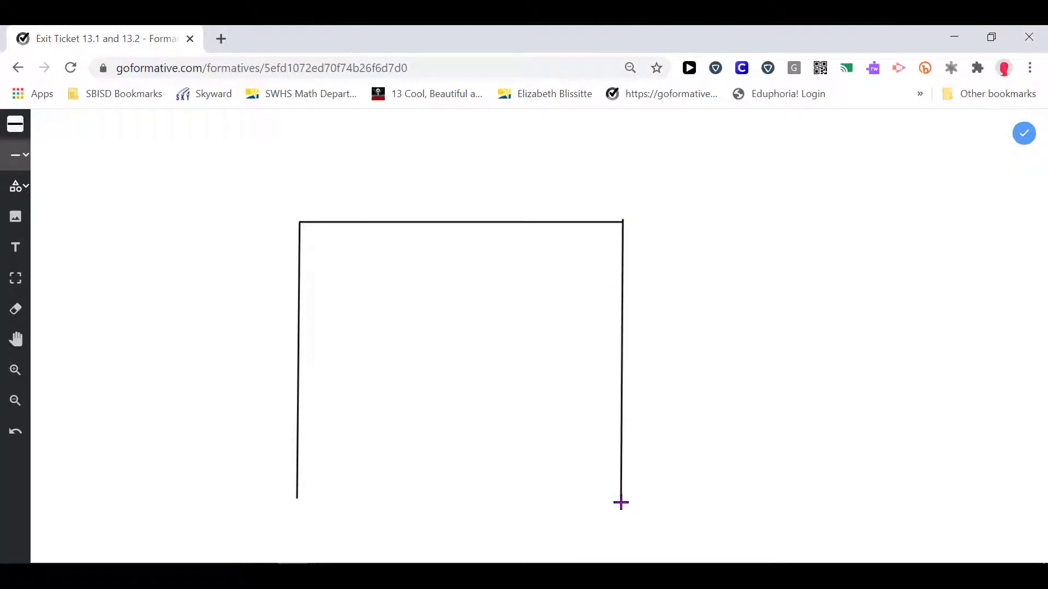
pyautogui.moveTo(296, 497)
pyautogui.mouseDown()
pyautogui.moveTo(524, 477)
pyautogui.moveTo(629, 510)
pyautogui.moveTo(621, 501)
pyautogui.mouseUp()
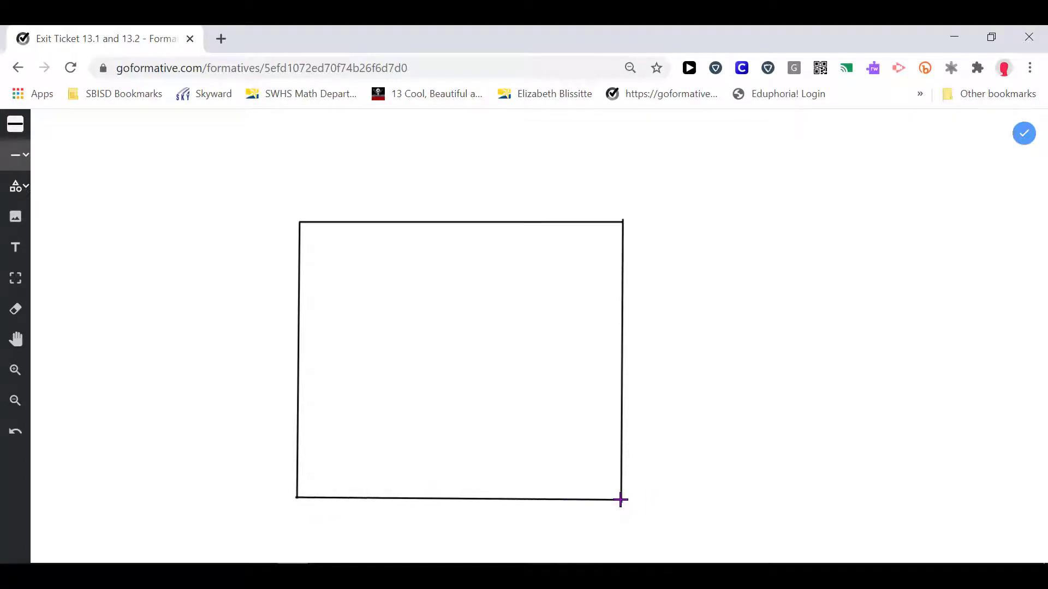
pyautogui.moveTo(297, 341)
pyautogui.mouseDown()
pyautogui.moveTo(613, 360)
pyautogui.moveTo(623, 349)
pyautogui.mouseUp()
pyautogui.moveTo(458, 224)
pyautogui.mouseDown()
pyautogui.moveTo(475, 403)
pyautogui.moveTo(442, 486)
pyautogui.moveTo(451, 497)
pyautogui.mouseUp()
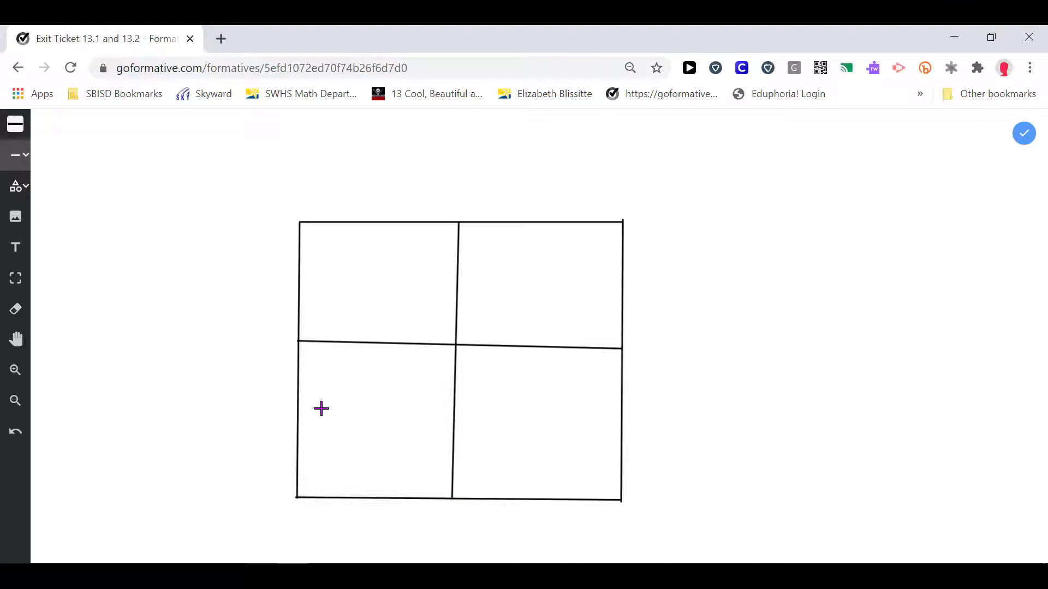
pyautogui.click(1024, 134)
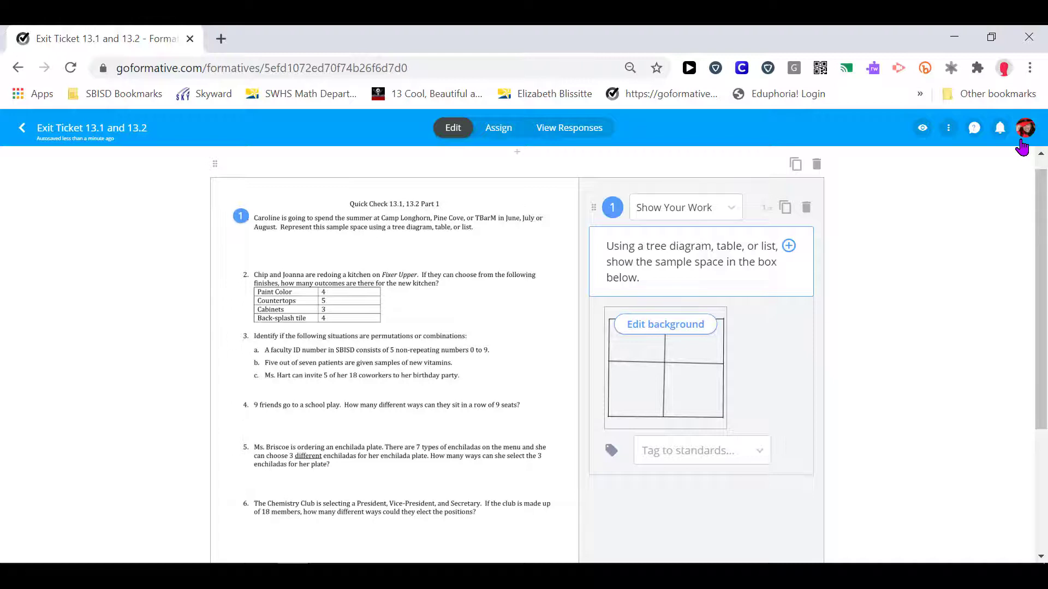
# Erase the whole two-by-two table from question 1's background and save the blank canvas
pyautogui.click(678, 334)
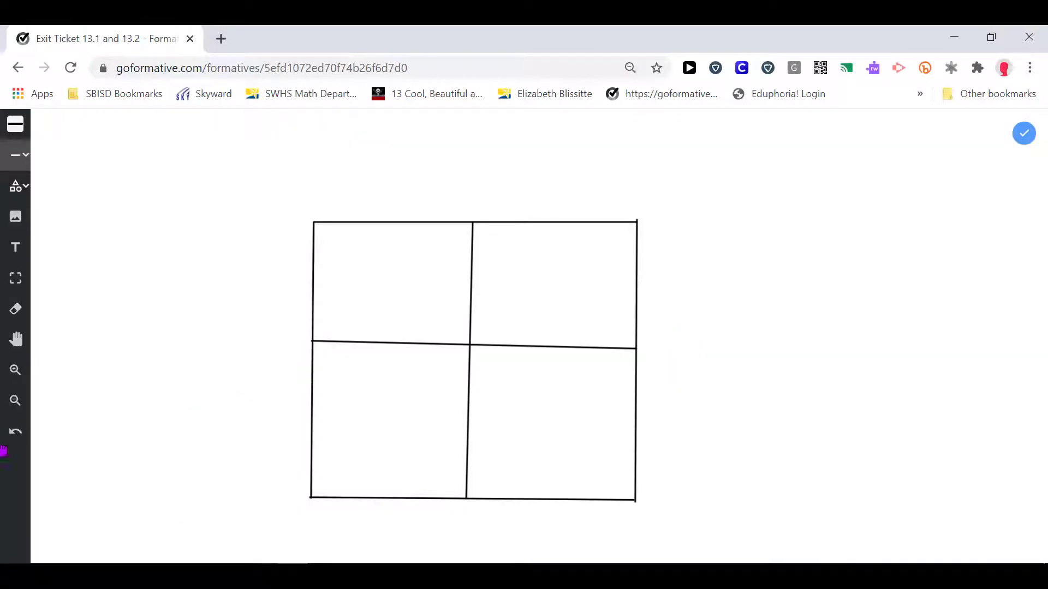
pyautogui.click(17, 309)
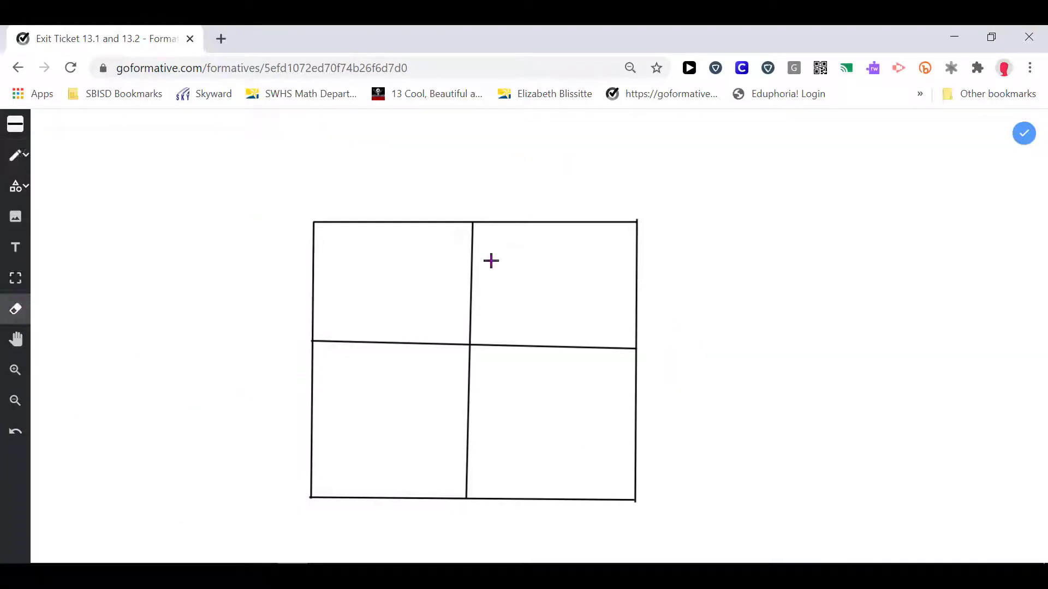
pyautogui.moveTo(491, 261)
pyautogui.mouseDown()
pyautogui.moveTo(330, 447)
pyautogui.moveTo(666, 366)
pyautogui.moveTo(462, 511)
pyautogui.mouseUp()
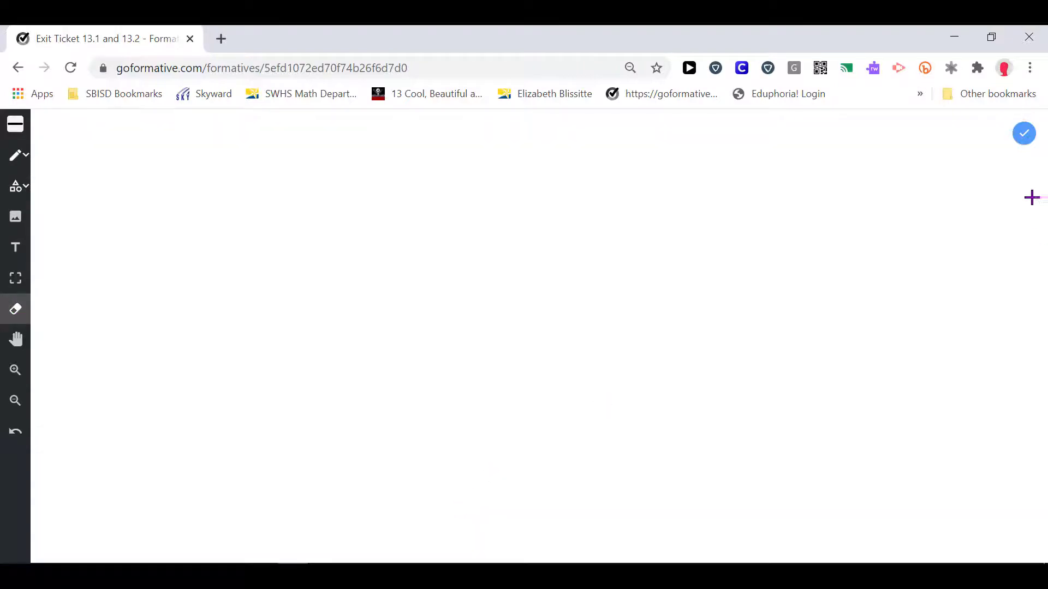
pyautogui.click(1024, 133)
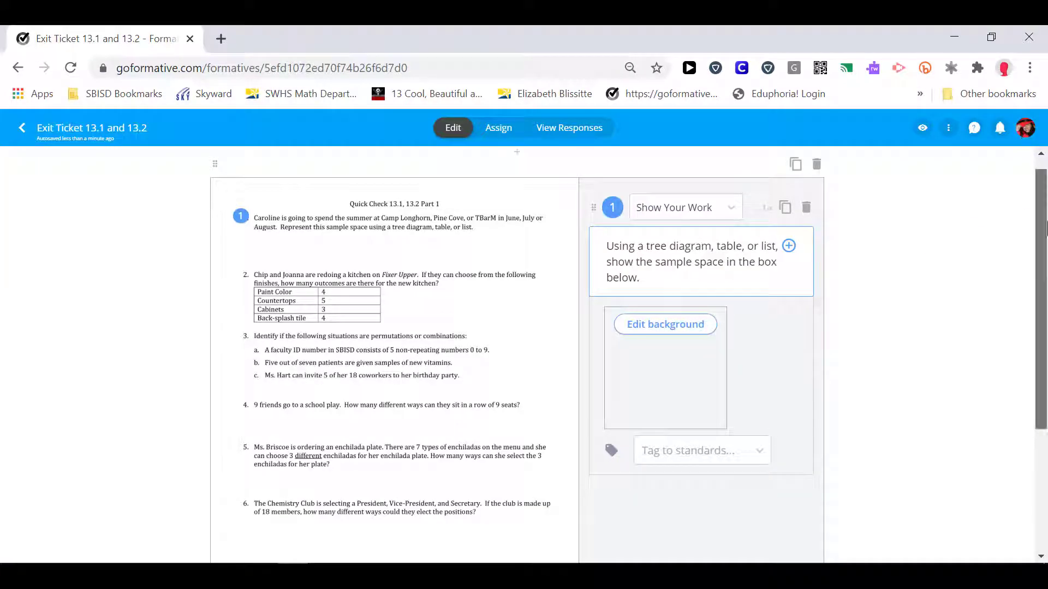
# Place a Short Answer question beside item 2 on the worksheet
pyautogui.moveTo(1046, 228); pyautogui.dragTo(1045, 255)
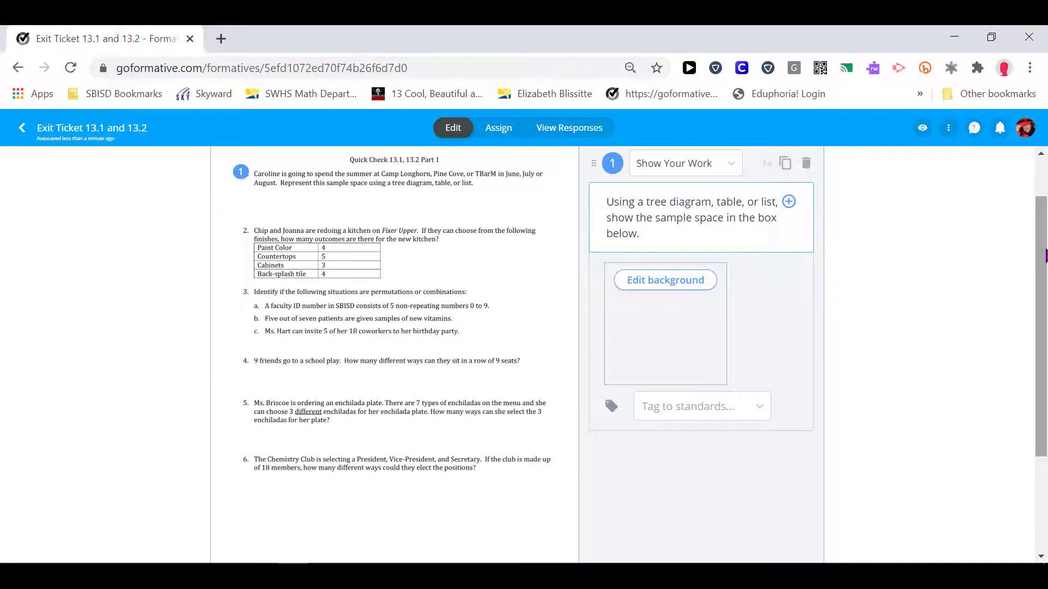
pyautogui.click(239, 232)
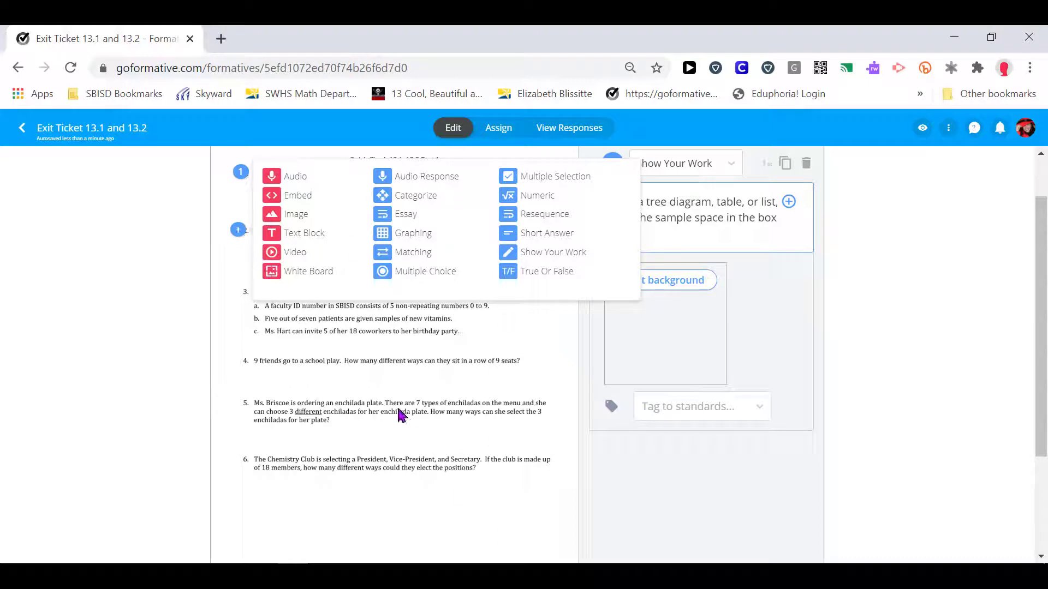
pyautogui.click(116, 352)
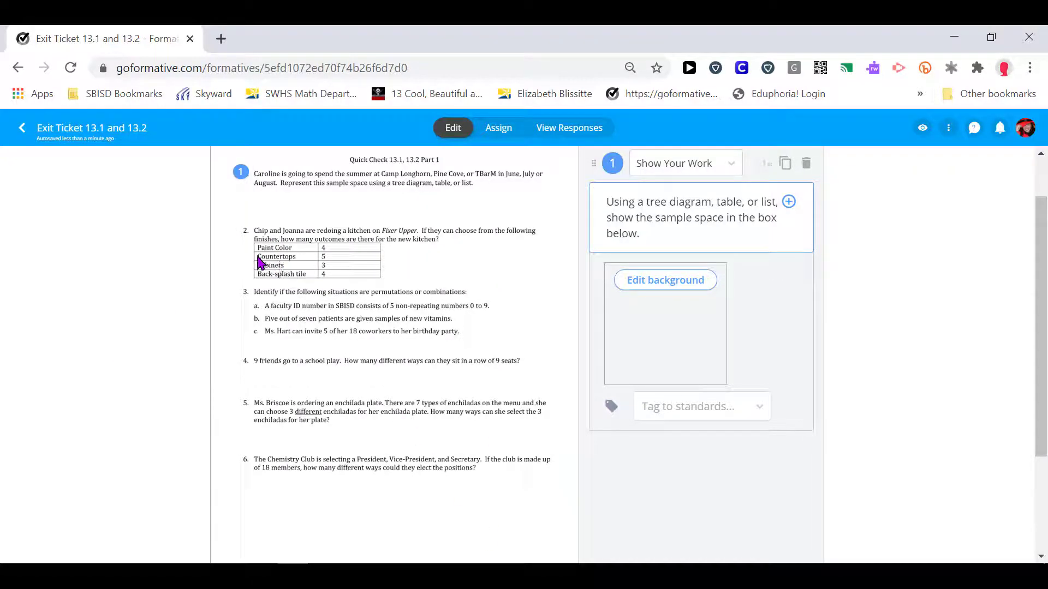
pyautogui.click(239, 239)
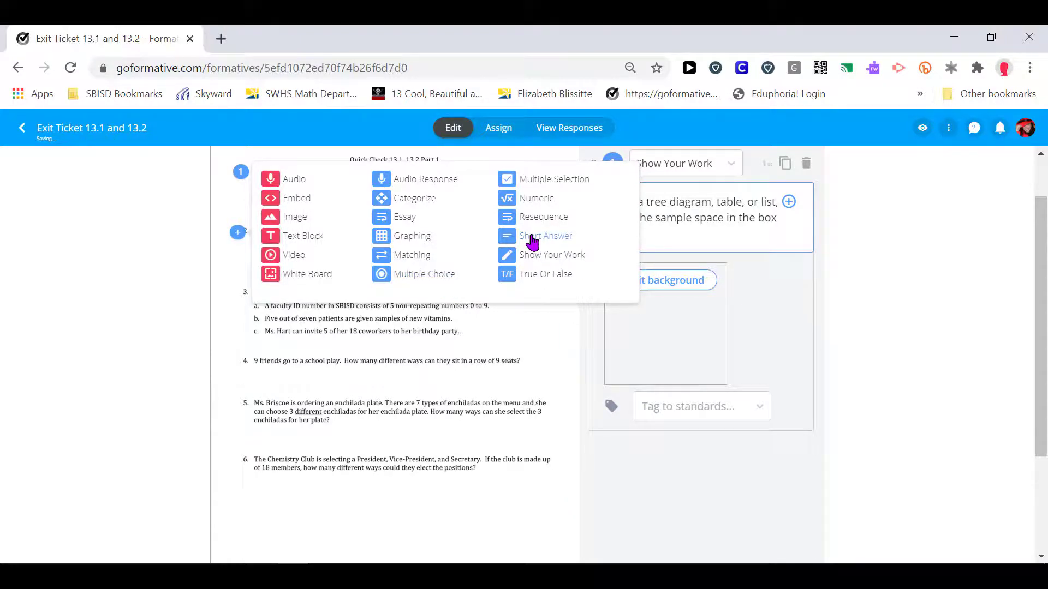
pyautogui.click(532, 238)
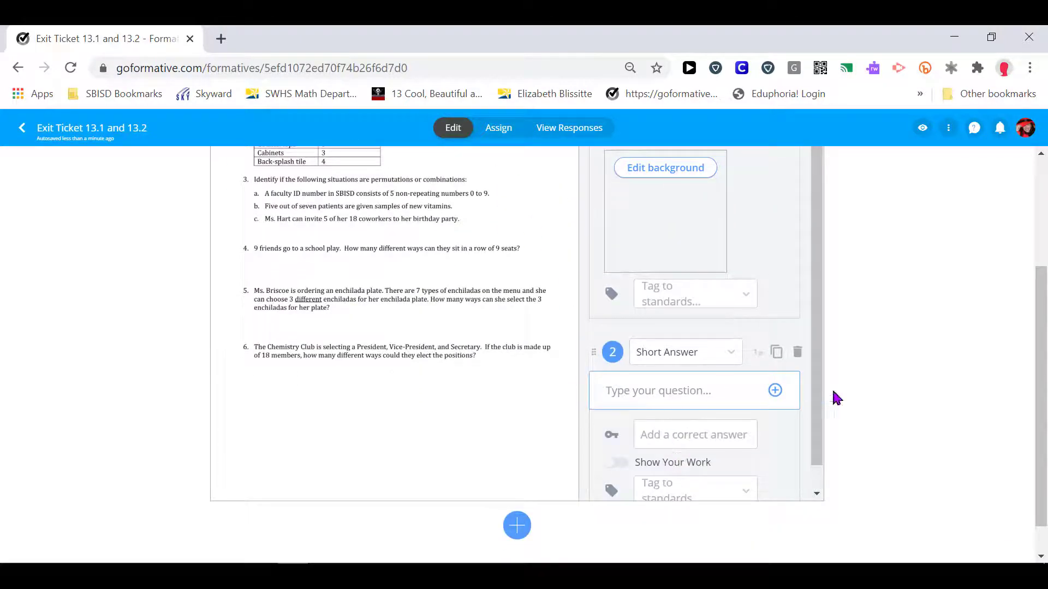
# Set 240 as the correct answer for question 2
pyautogui.scroll(2, 835, 397)
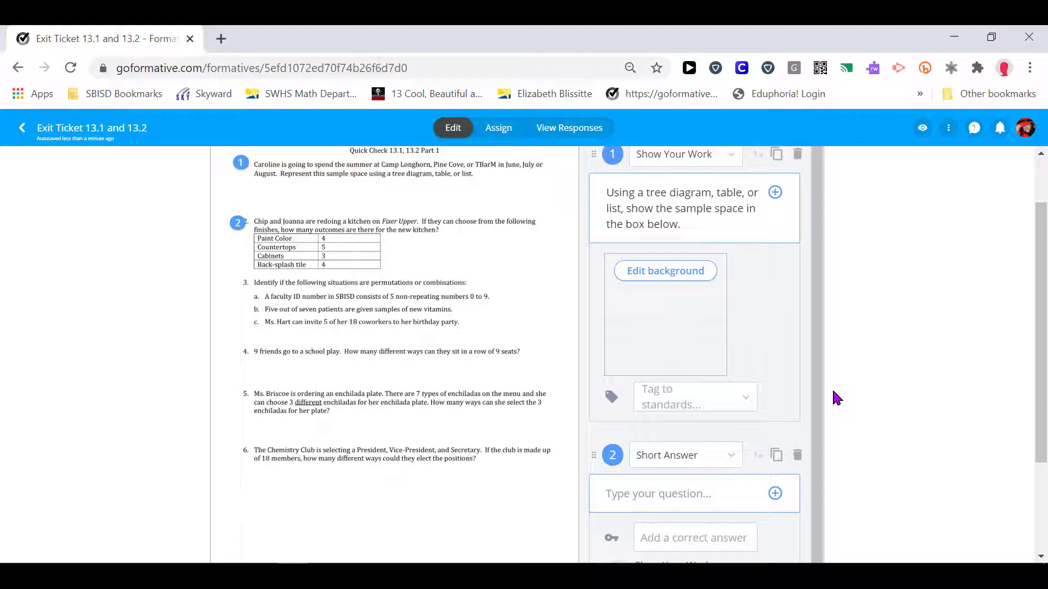
pyautogui.click(718, 493)
pyautogui.click(697, 538)
pyautogui.write('240')
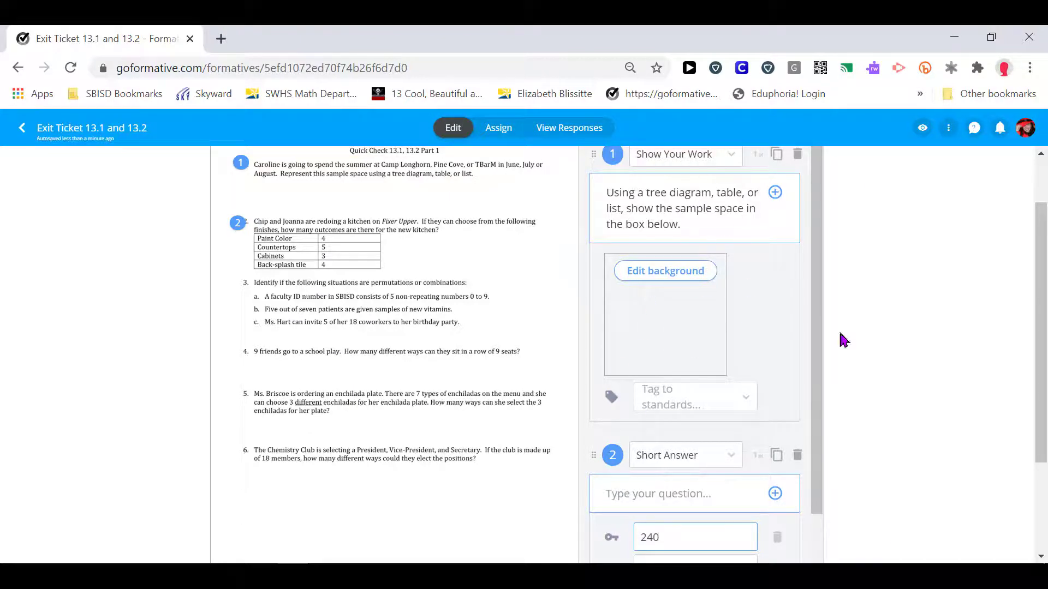
# Enter the question text "How many outcomes are there for the new kitchen?" for question 2
pyautogui.moveTo(1043, 365); pyautogui.dragTo(1045, 374)
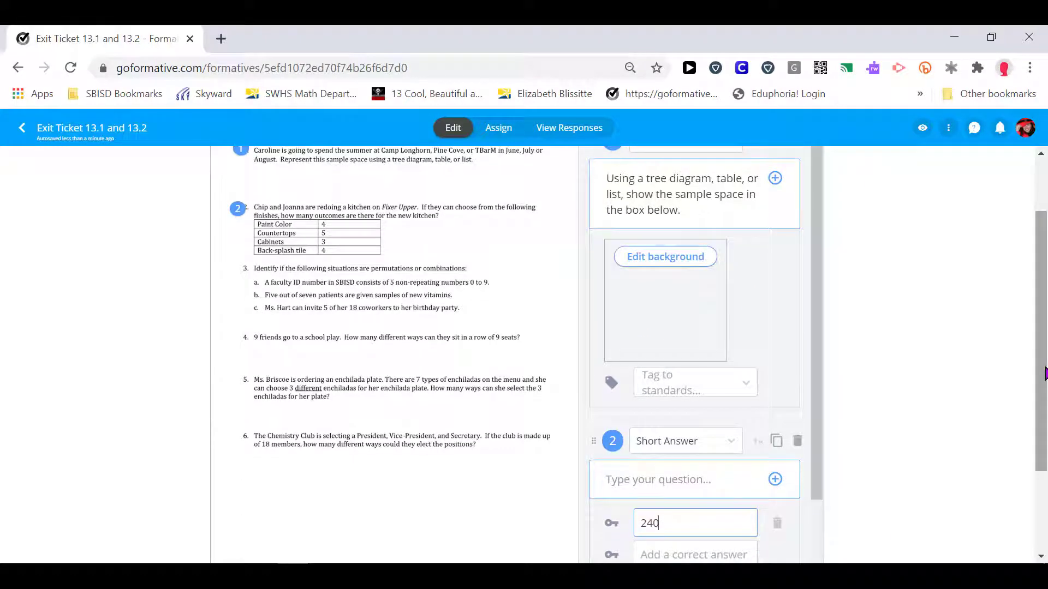
pyautogui.click(623, 479)
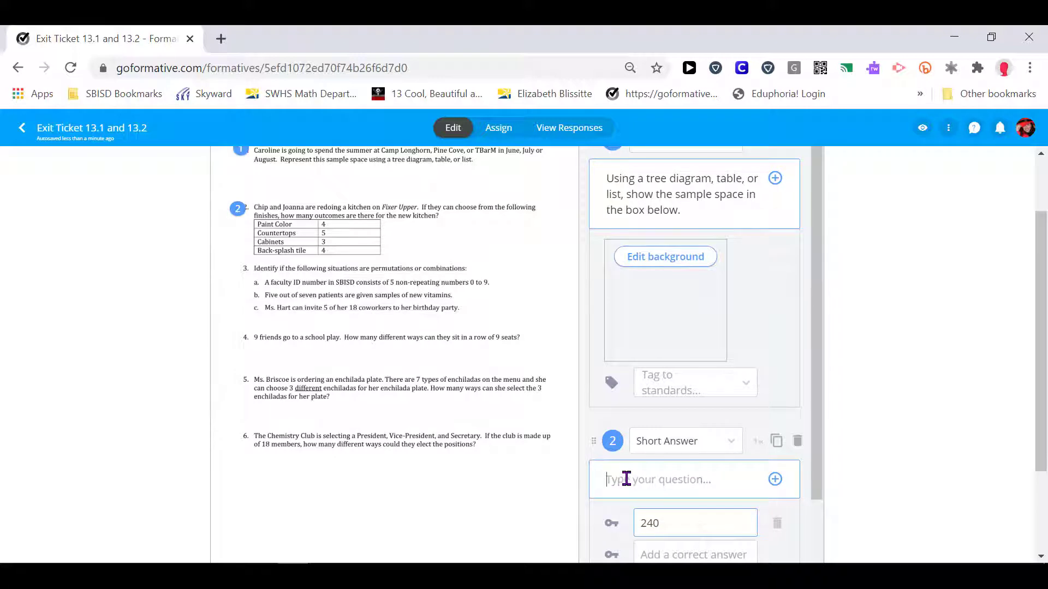
pyautogui.write('How many')
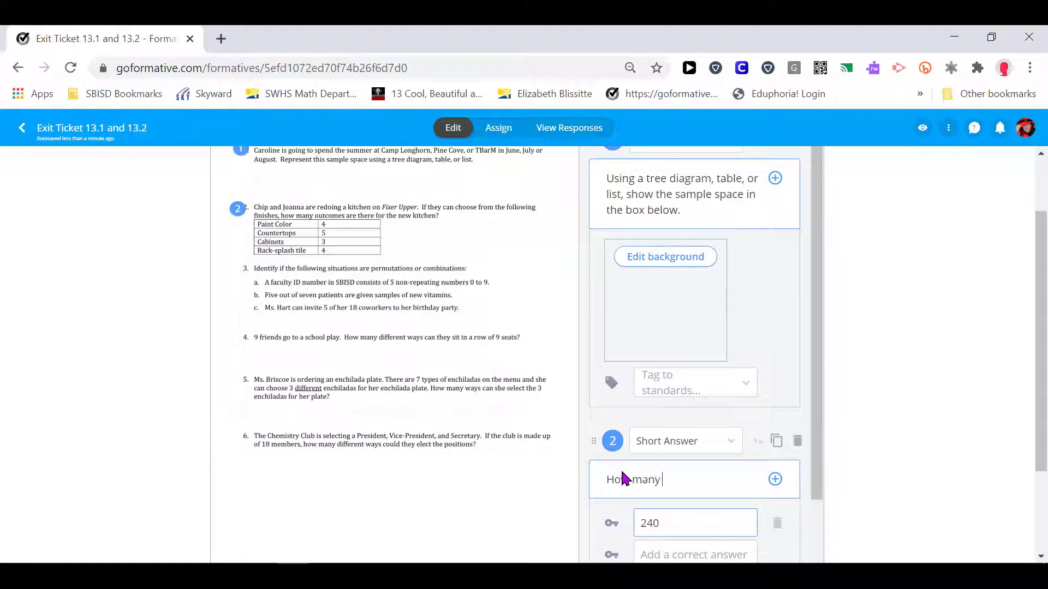
pyautogui.write(' outcomes are there f')
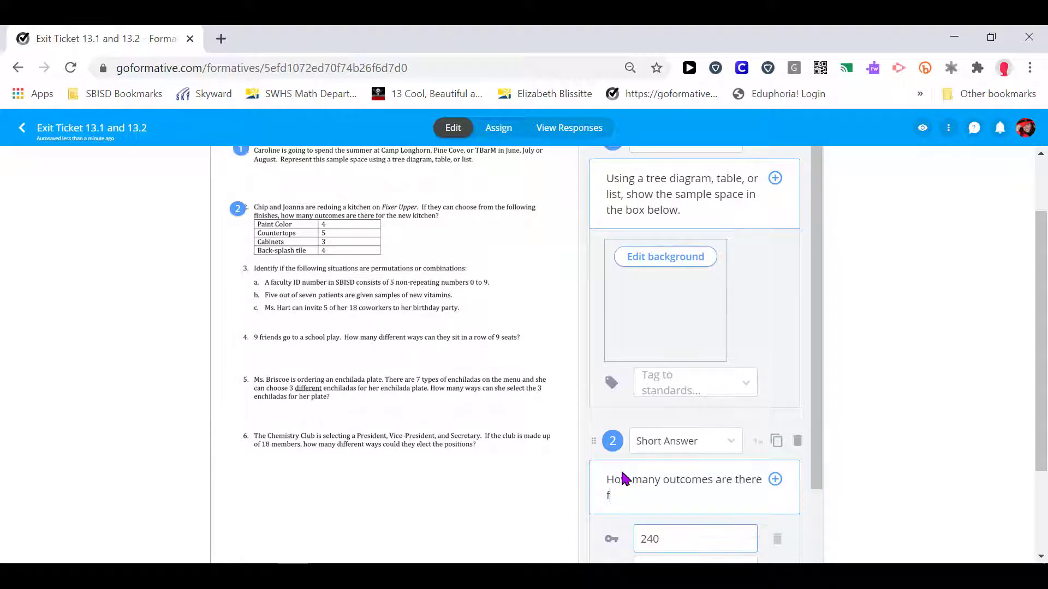
pyautogui.write('or the new kitchen?')
pyautogui.scroll(-1, 622, 479)
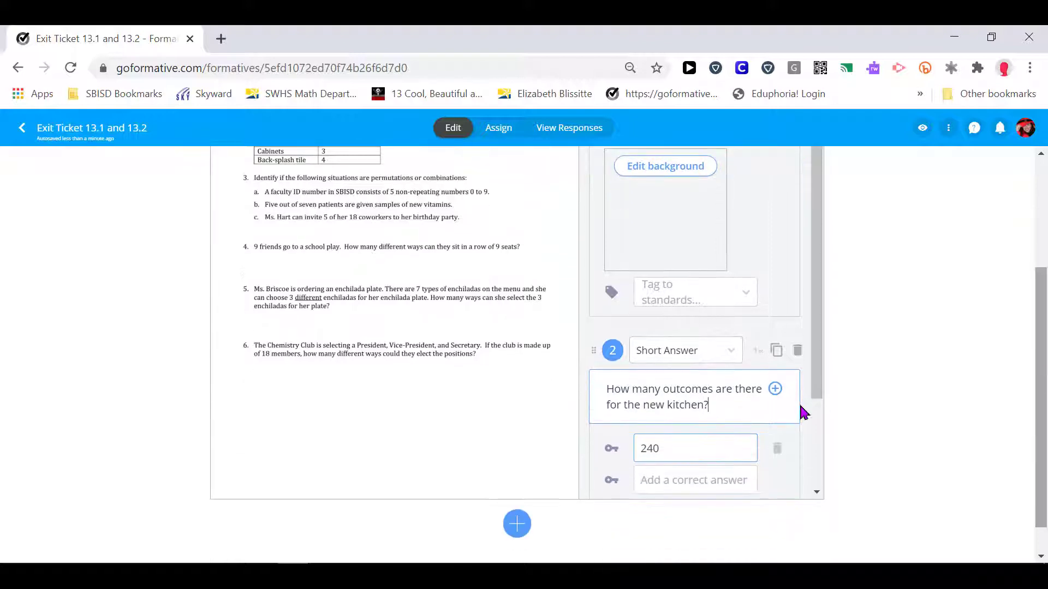
# Add "240 outcomes" and "240 kitchens" as further correct answers for question 2
pyautogui.click(697, 487)
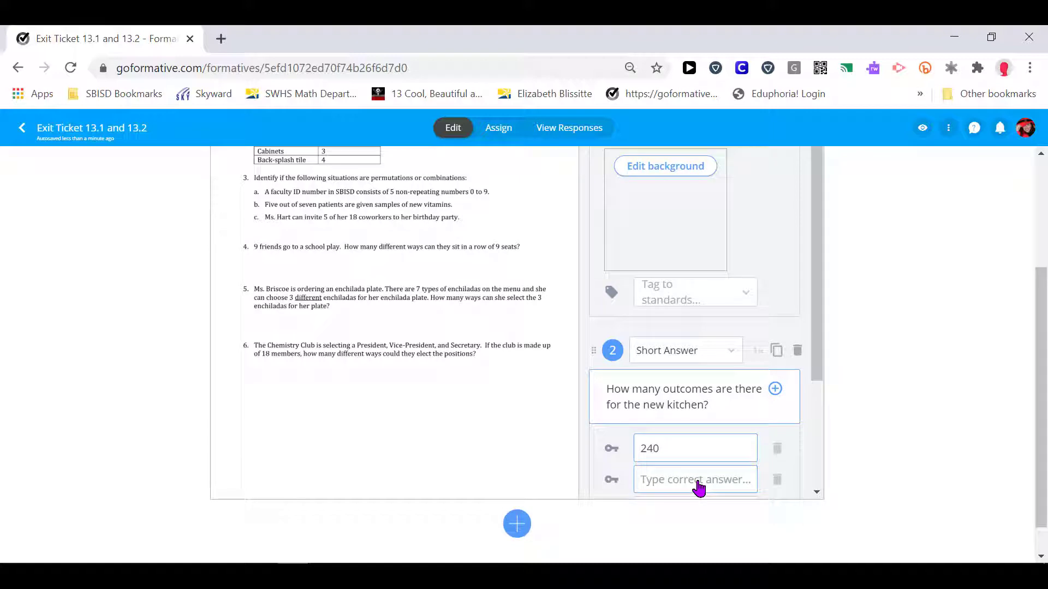
pyautogui.write('240 outcomes')
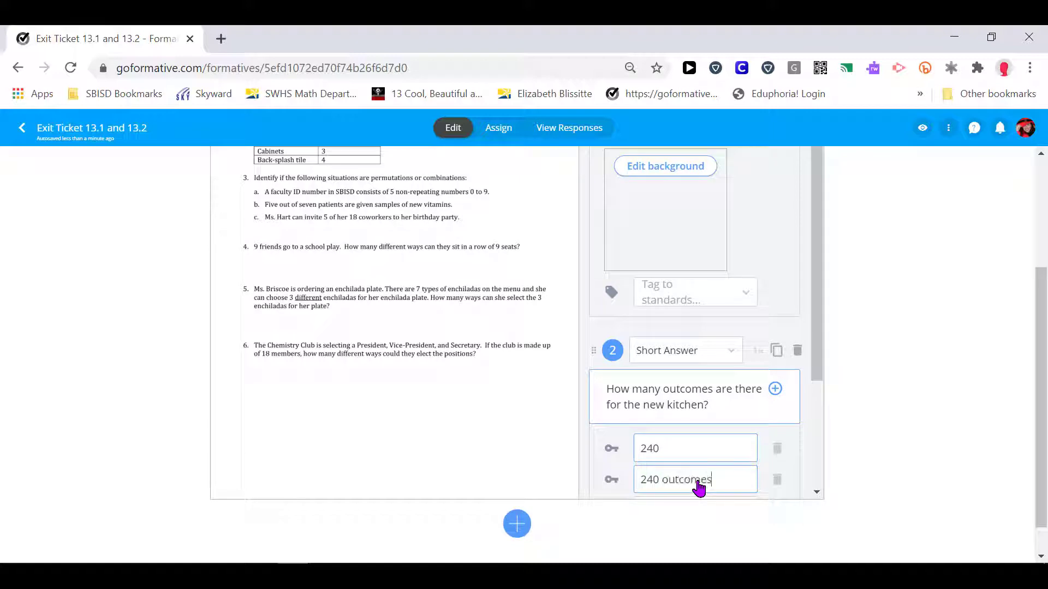
pyautogui.moveTo(817, 387); pyautogui.dragTo(815, 435)
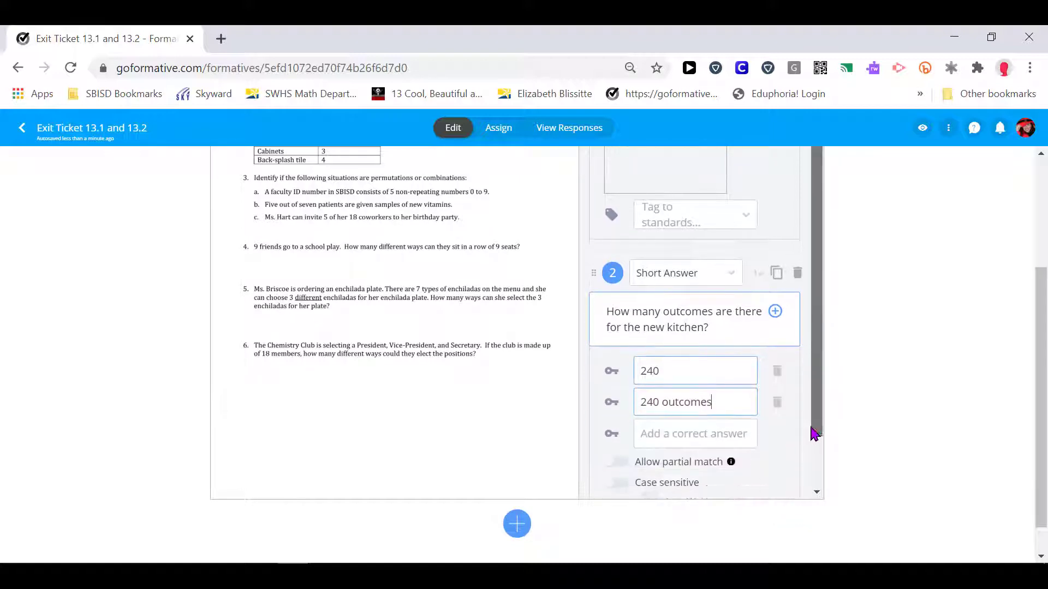
pyautogui.click(703, 436)
pyautogui.write('240 kitchens')
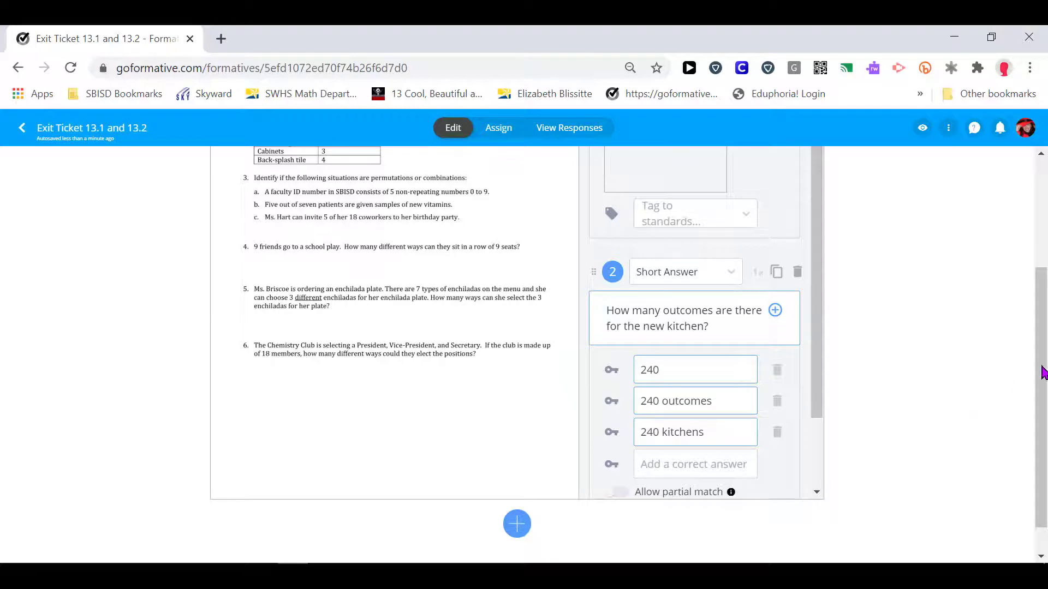
pyautogui.scroll(1, 1041, 351)
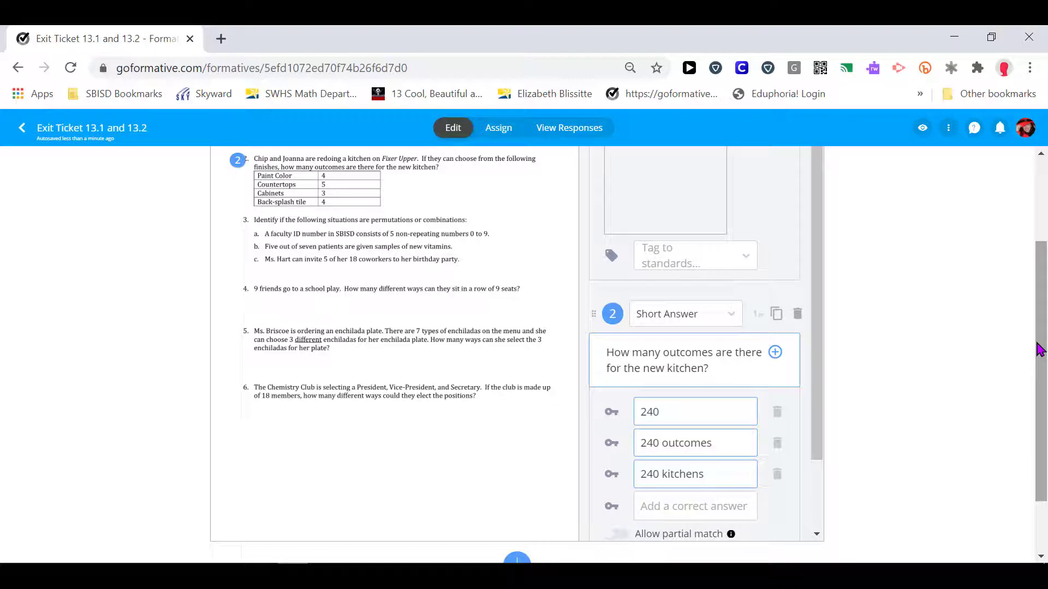
pyautogui.scroll(1, 813, 306)
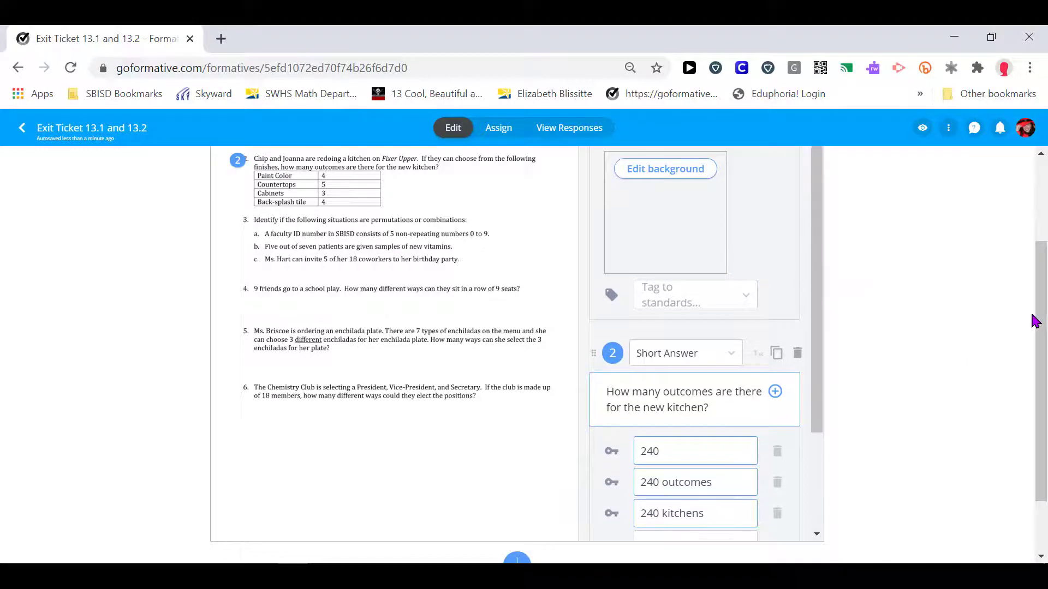
pyautogui.scroll(3, 1032, 320)
pyautogui.moveTo(813, 272); pyautogui.dragTo(823, 363)
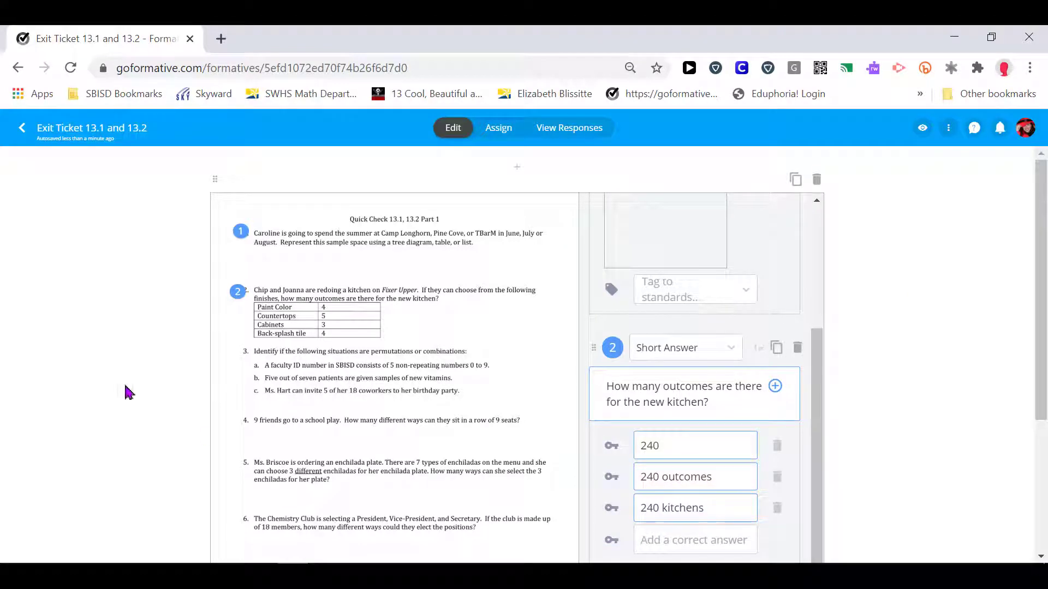
pyautogui.click(237, 350)
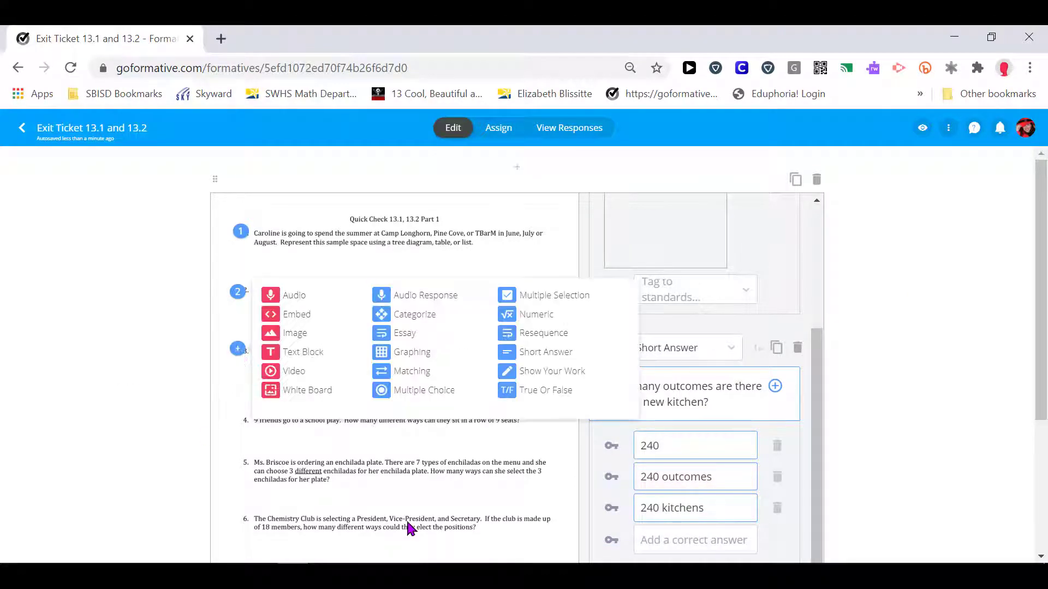
pyautogui.click(148, 486)
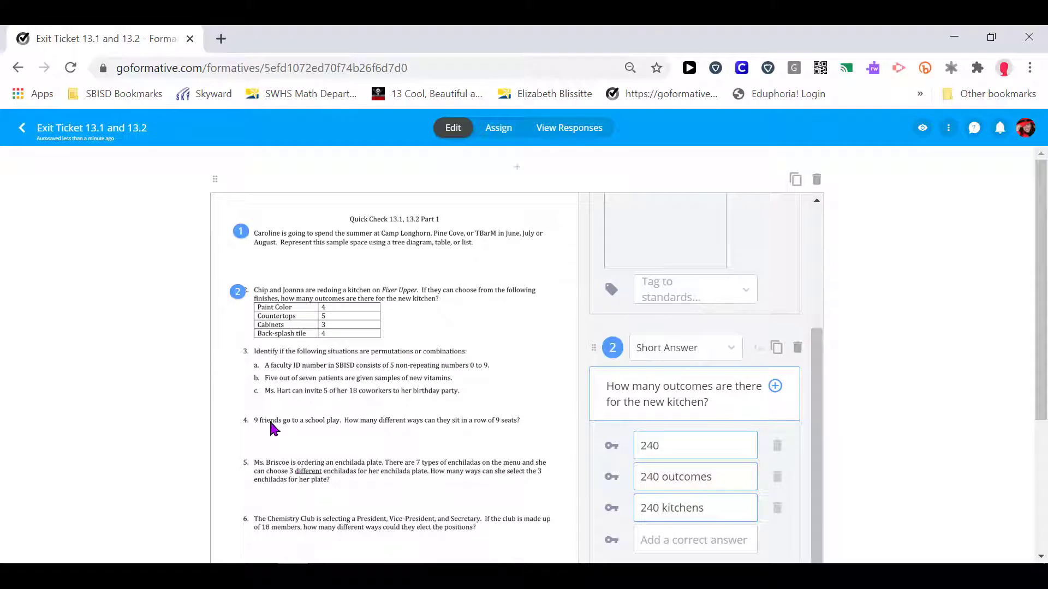
pyautogui.click(252, 363)
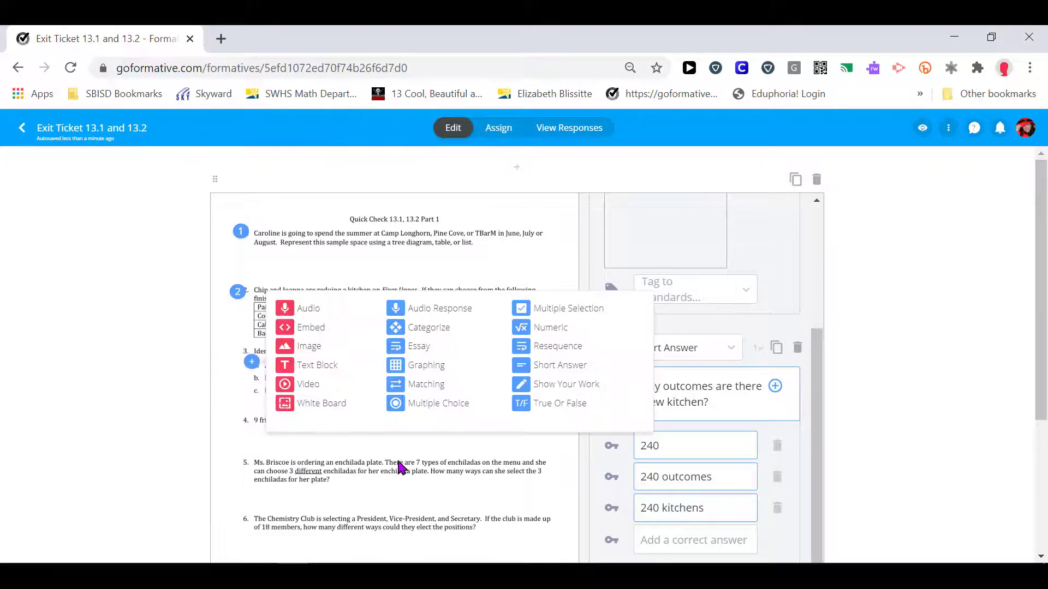
pyautogui.click(182, 468)
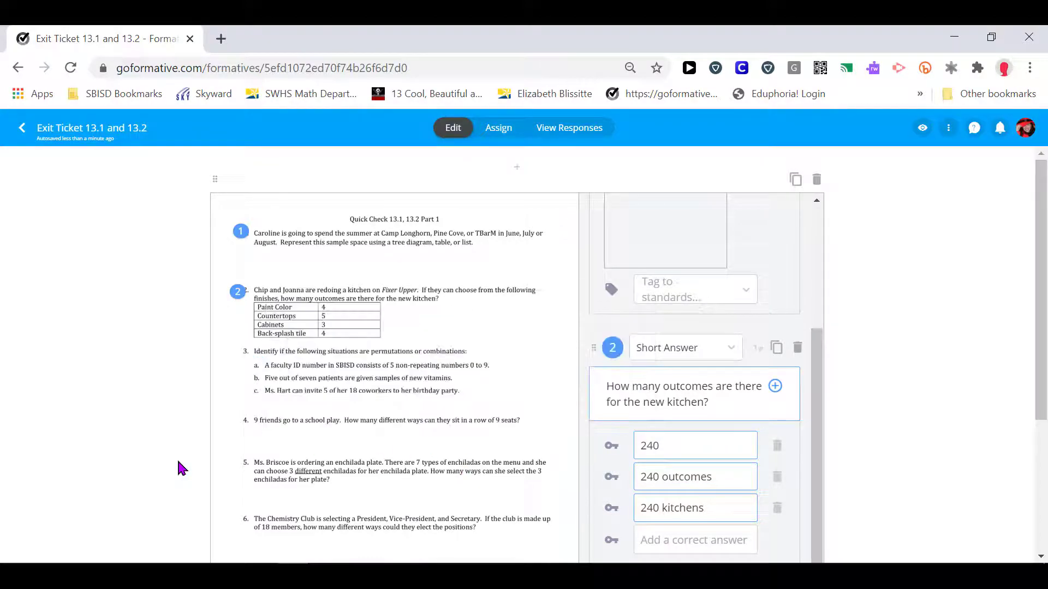
# Place a Multiple Choice question beside item 3a and delete its answer options C and D
pyautogui.click(253, 364)
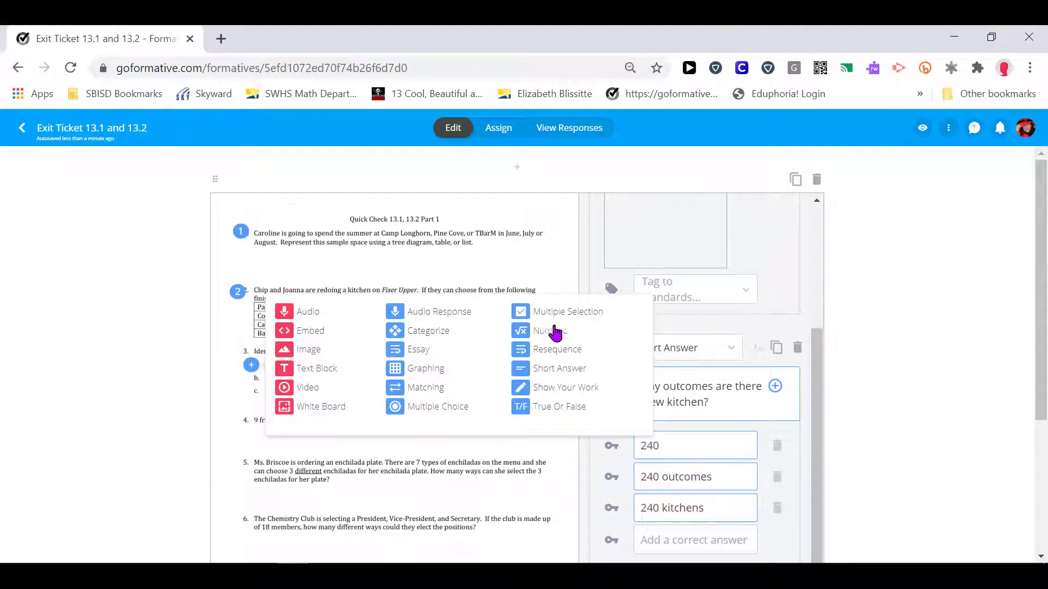
pyautogui.click(429, 409)
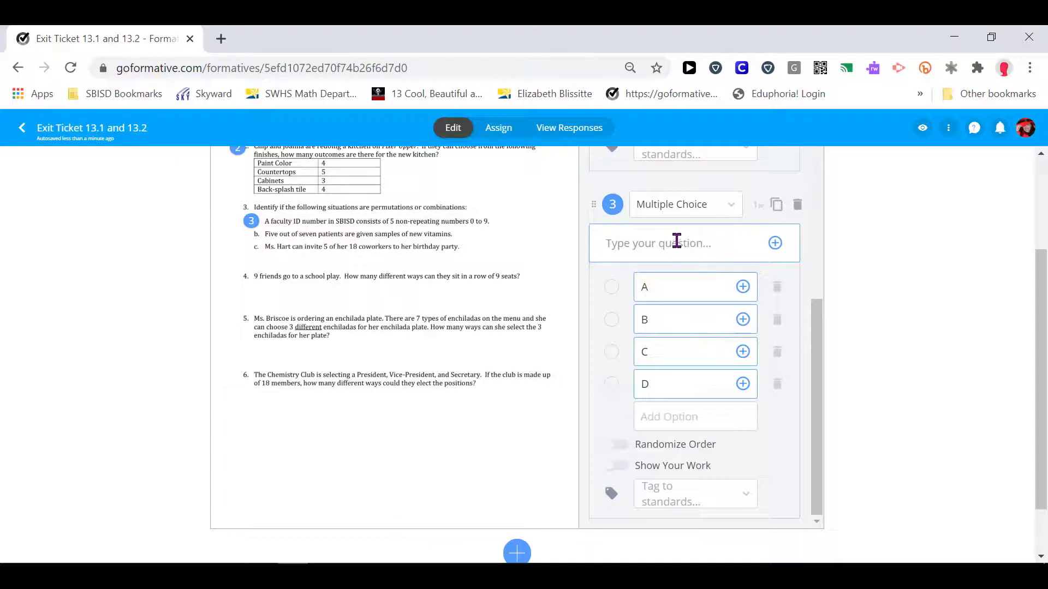
pyautogui.doubleClick(643, 385)
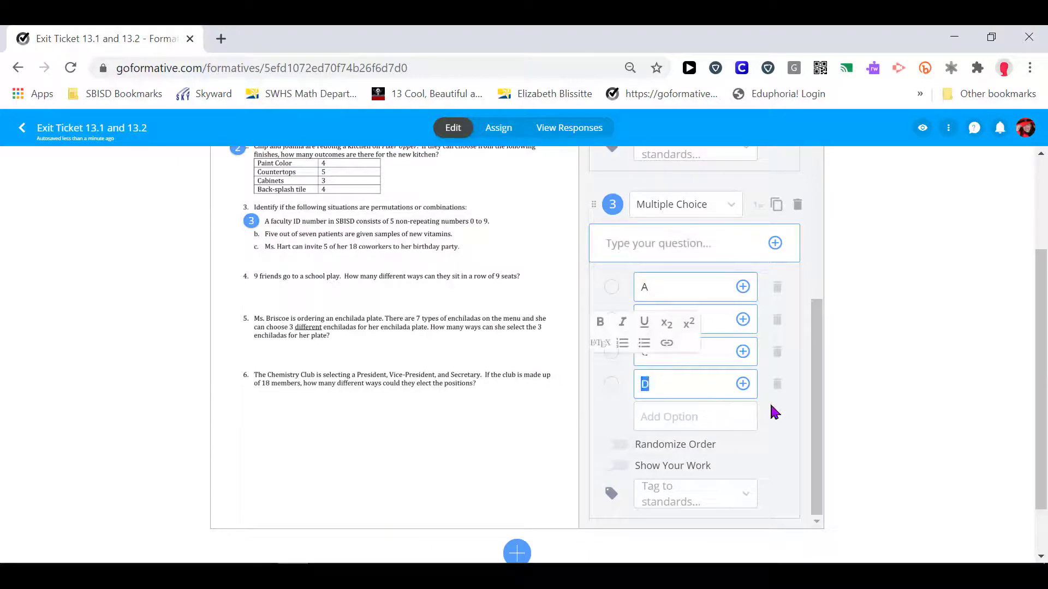
pyautogui.click(778, 384)
pyautogui.click(777, 384)
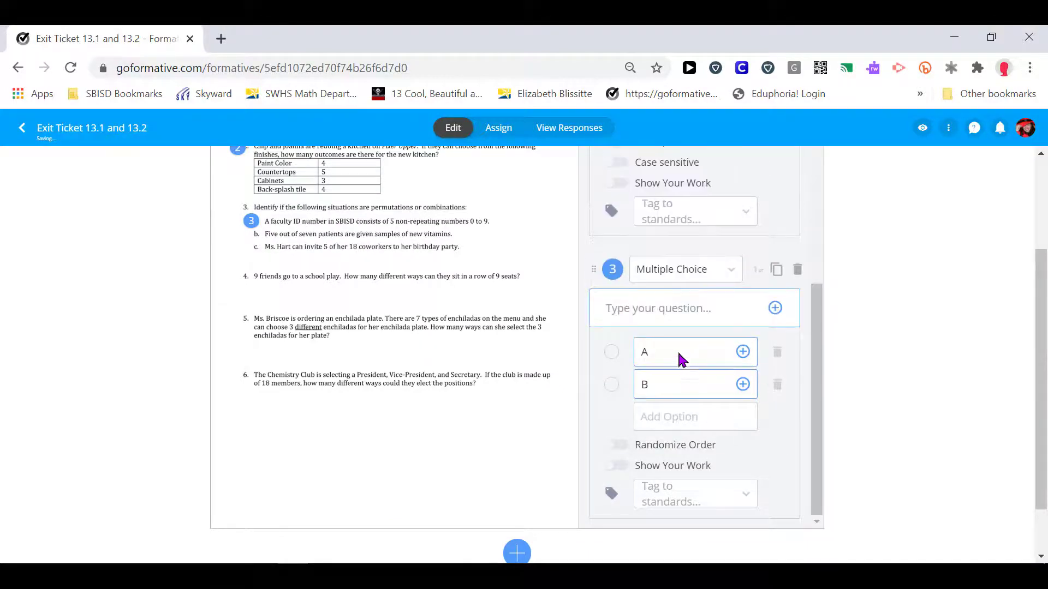
# Replace question 3's remaining options with "Permutation" and "Combination", and mark Permutation as the correct answer
pyautogui.click(685, 353)
pyautogui.press('BackSpace')
pyautogui.press('BackSpace')
pyautogui.press('BackSpace')
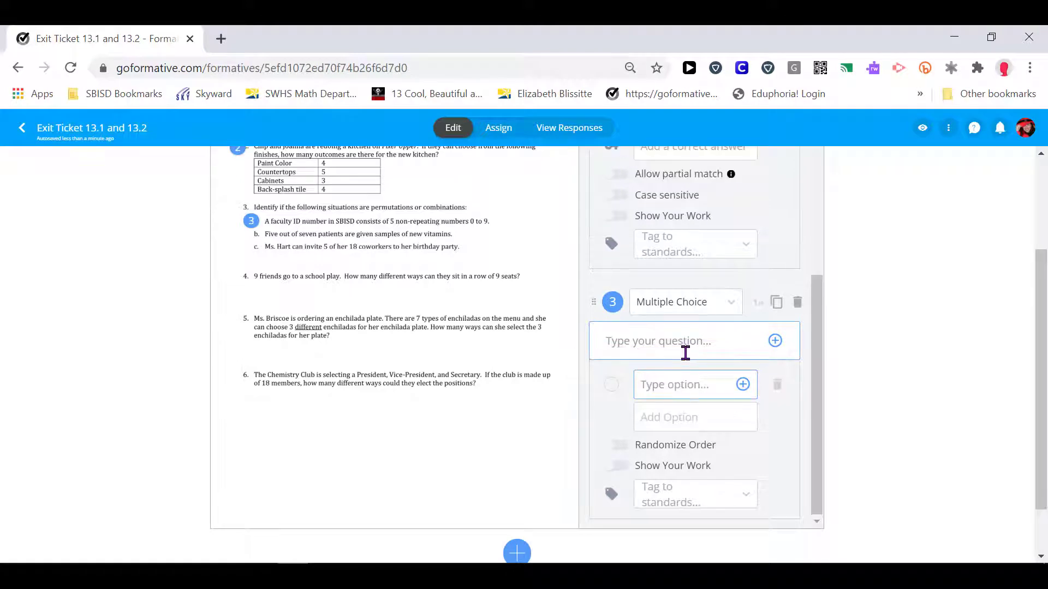
pyautogui.write('Permutation')
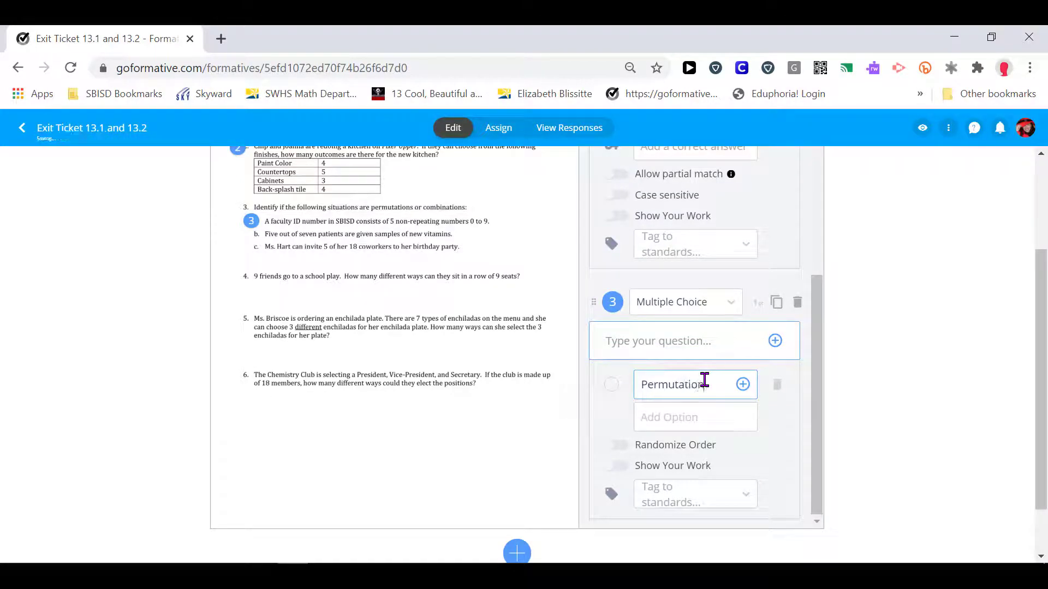
pyautogui.click(706, 417)
pyautogui.write('Combination')
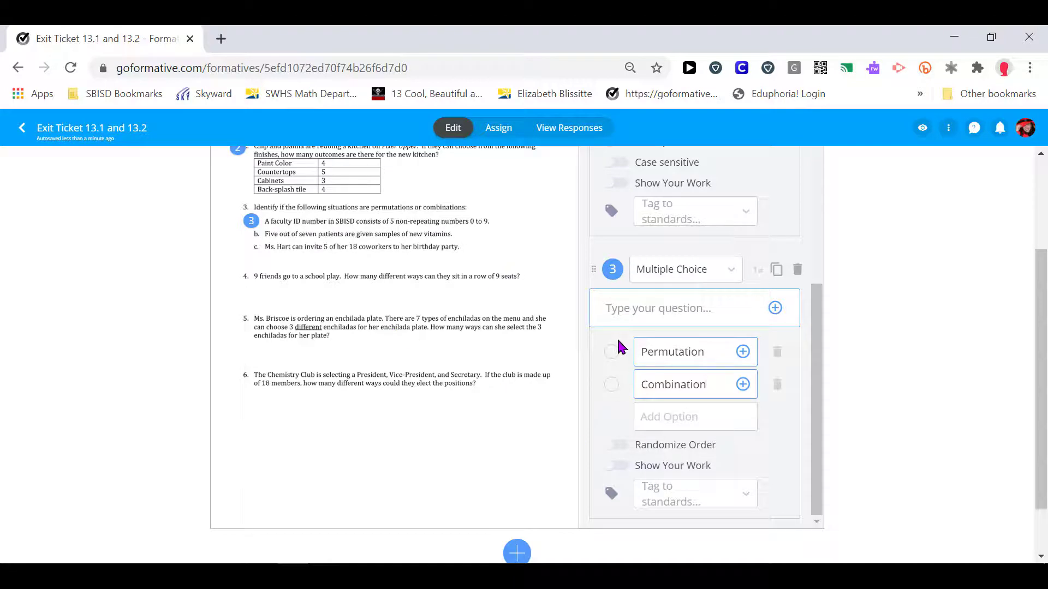
pyautogui.click(611, 352)
# Place a Multiple Choice question beside item 3b and a Numeric question below item 6 on the worksheet
pyautogui.click(250, 239)
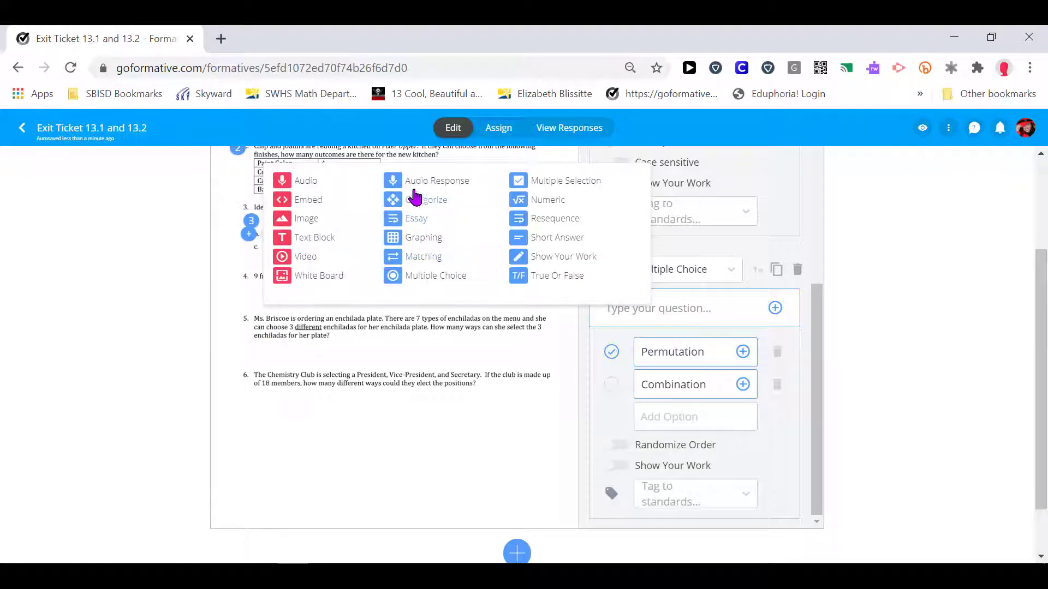
pyautogui.click(447, 278)
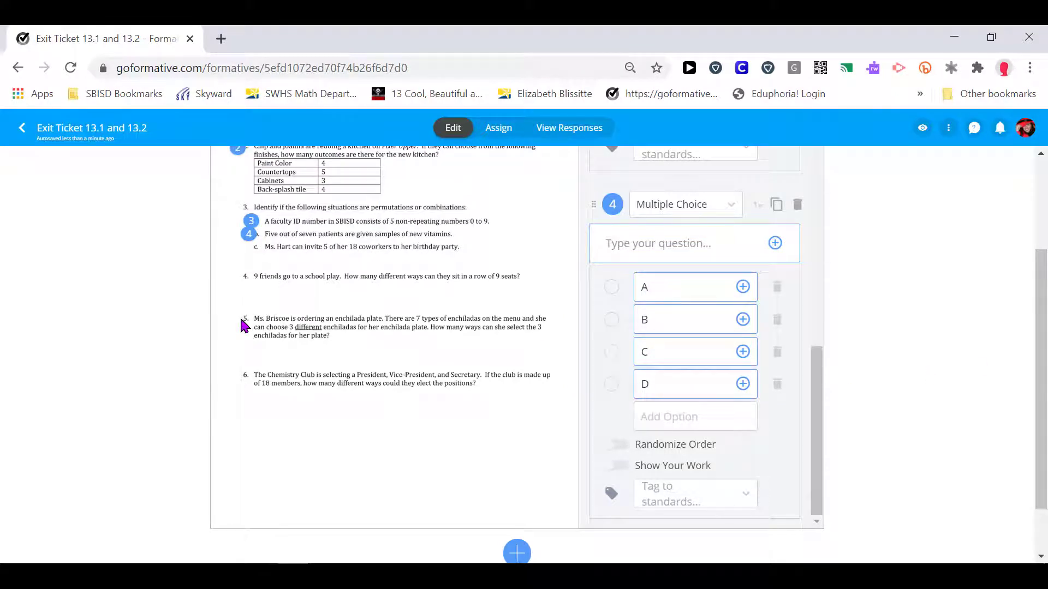
pyautogui.click(244, 407)
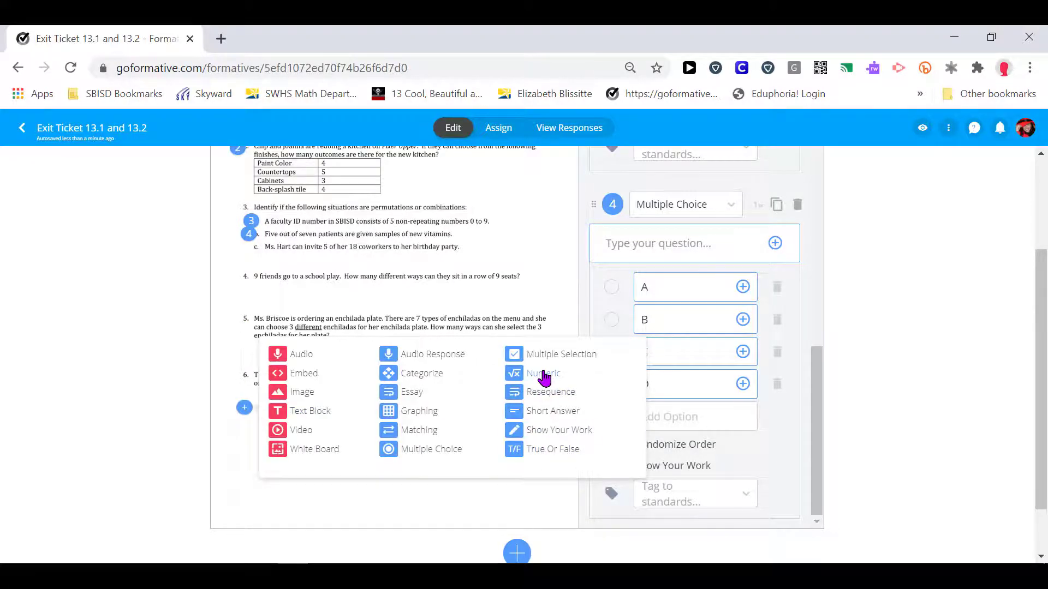
pyautogui.click(544, 373)
# Insert the sample math equation x² + (1/5)x + √56 = 0 into the question text of the Numeric question
pyautogui.moveTo(817, 304); pyautogui.dragTo(821, 423)
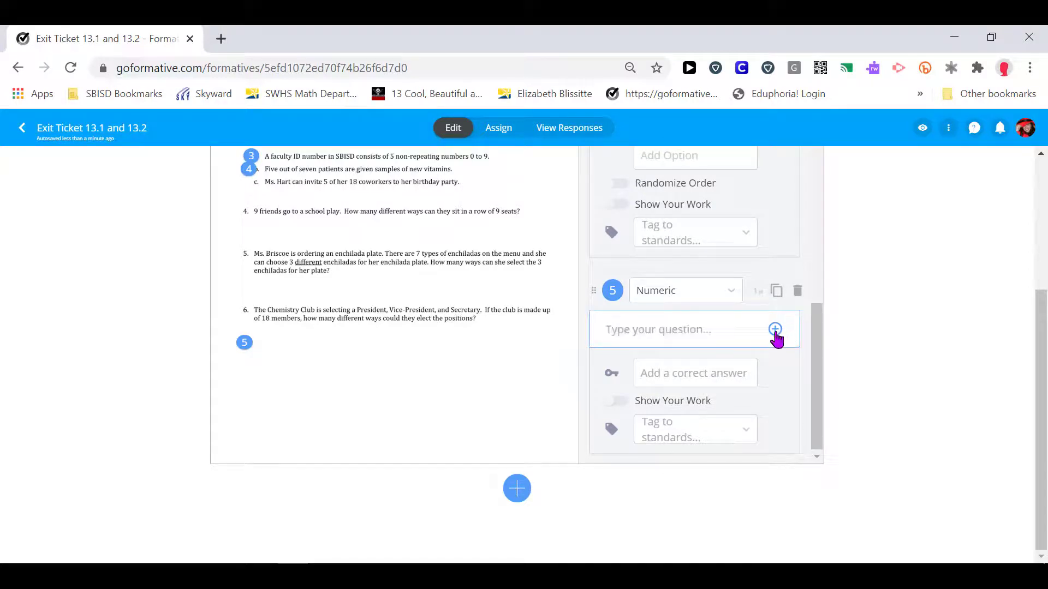
pyautogui.click(775, 329)
pyautogui.click(730, 358)
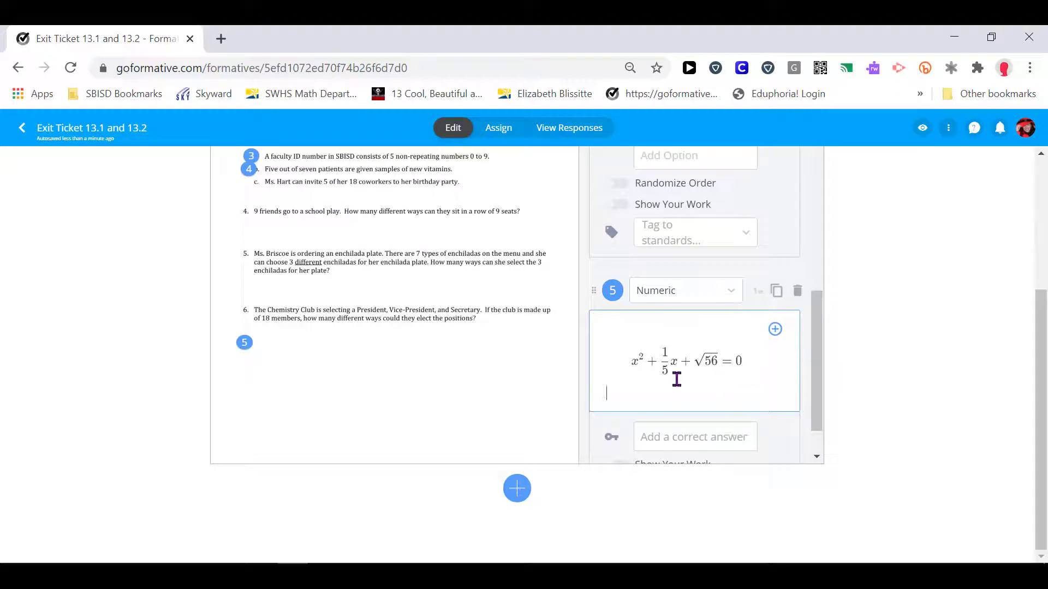
# Delete the sample equation from the Numeric question and open the math keyboard for its correct answer
pyautogui.press('BackSpace')
pyautogui.press('BackSpace')
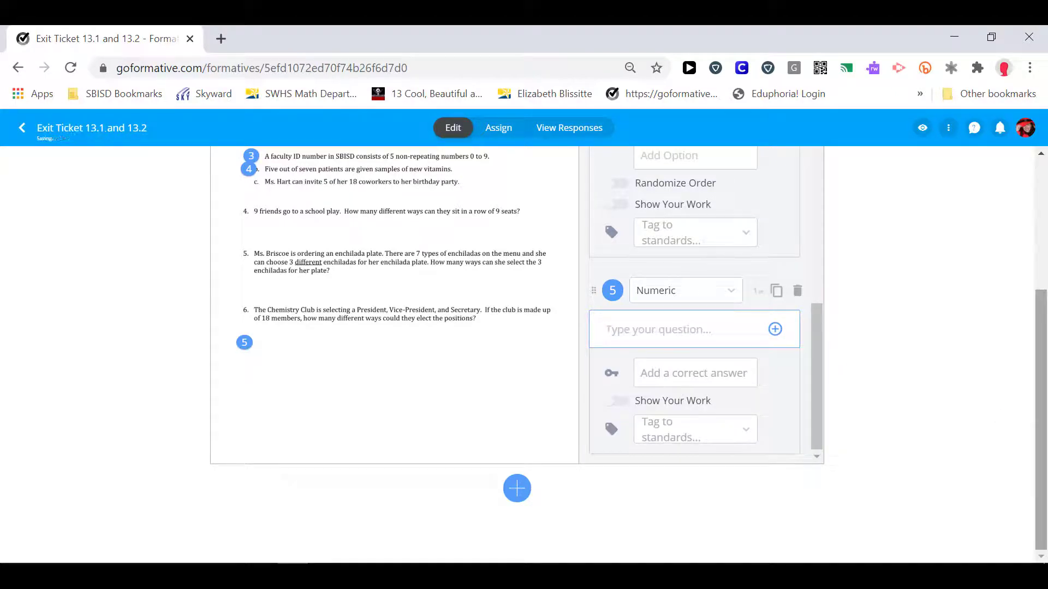
pyautogui.click(712, 380)
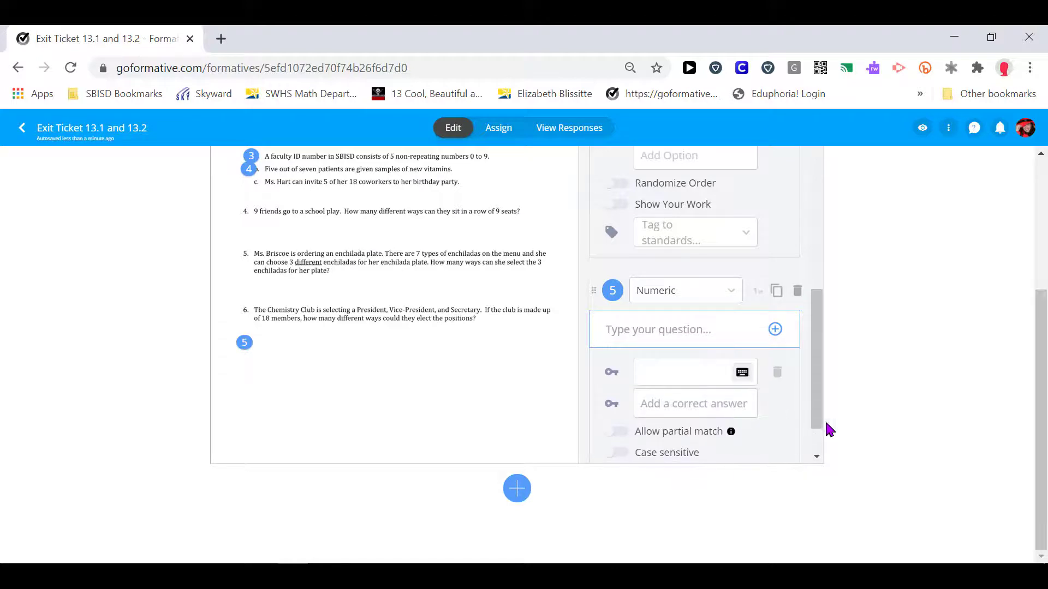
pyautogui.click(744, 375)
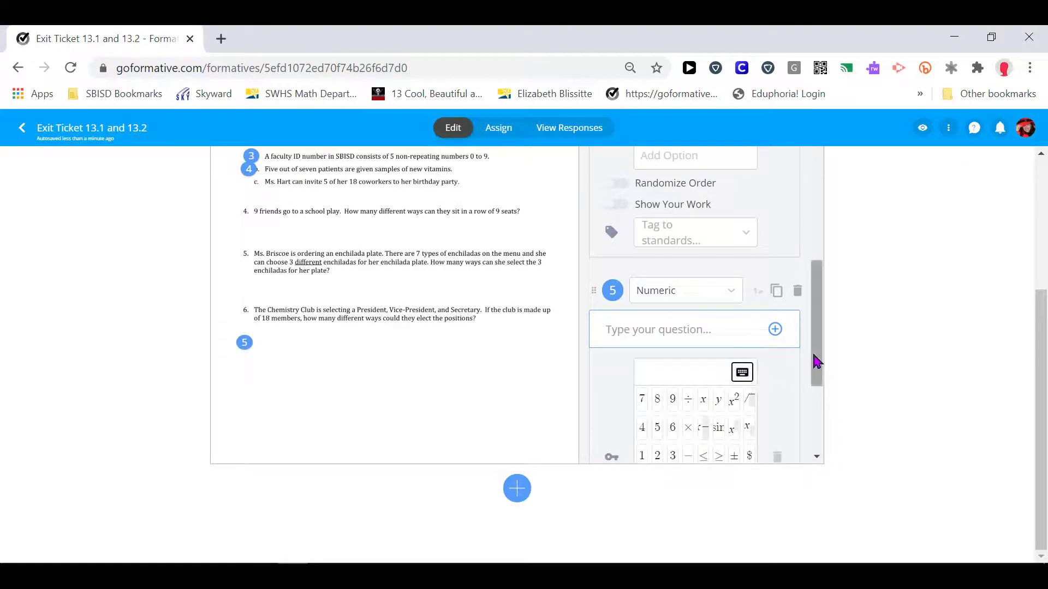
pyautogui.moveTo(814, 362); pyautogui.dragTo(831, 418)
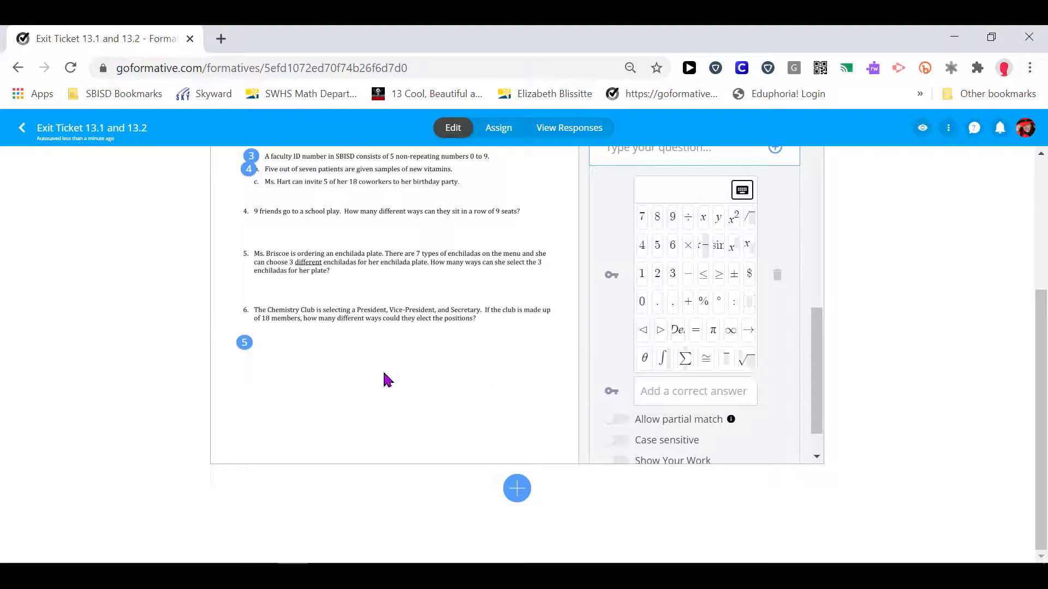
# Place a Graphing question on the worksheet in the blank space below item 6
pyautogui.click(338, 376)
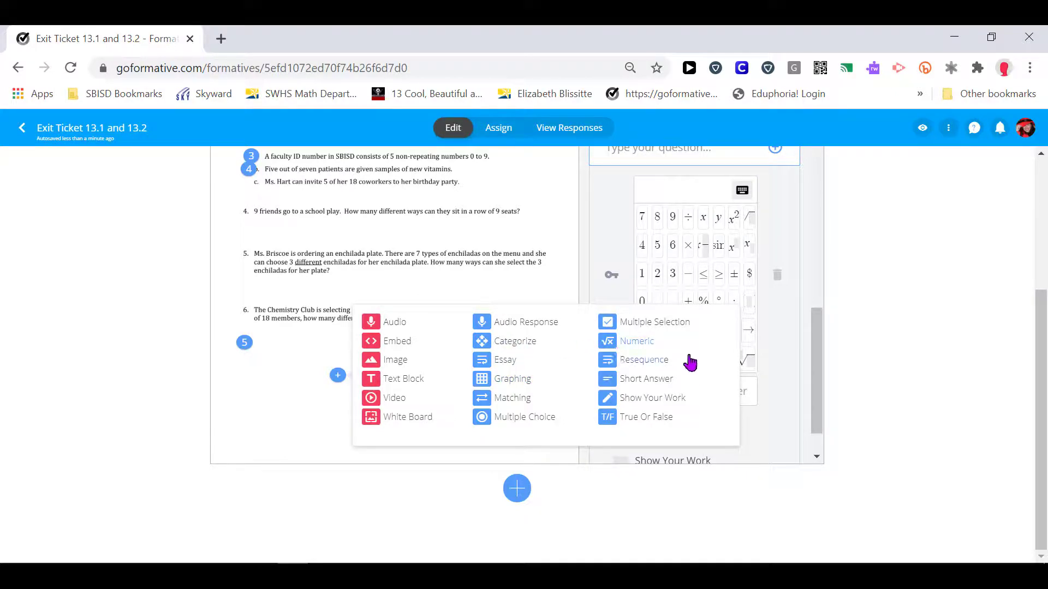
pyautogui.moveTo(813, 358); pyautogui.dragTo(800, 312)
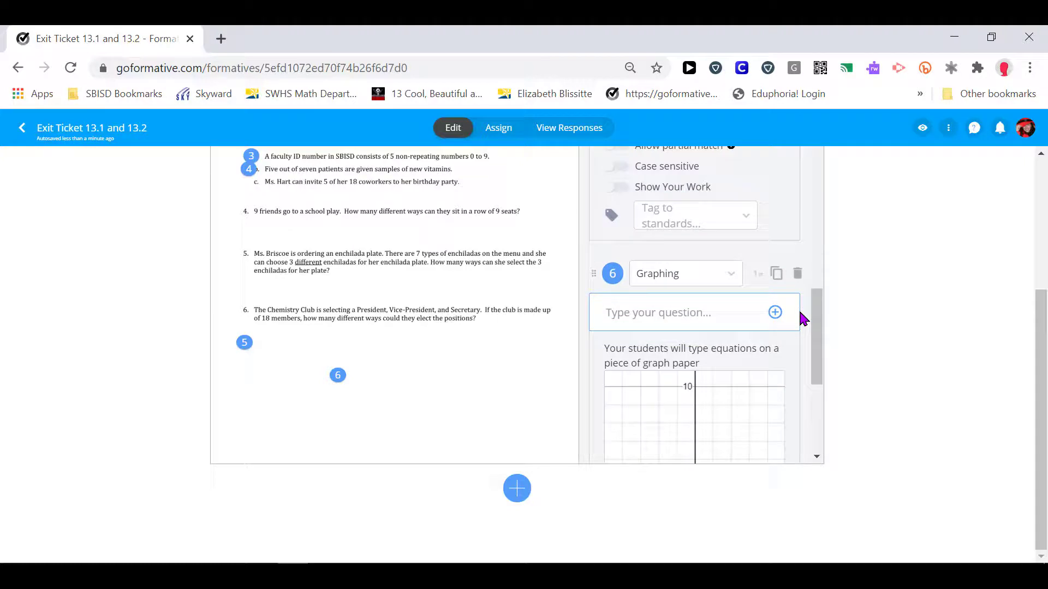
pyautogui.scroll(4, 1025, 304)
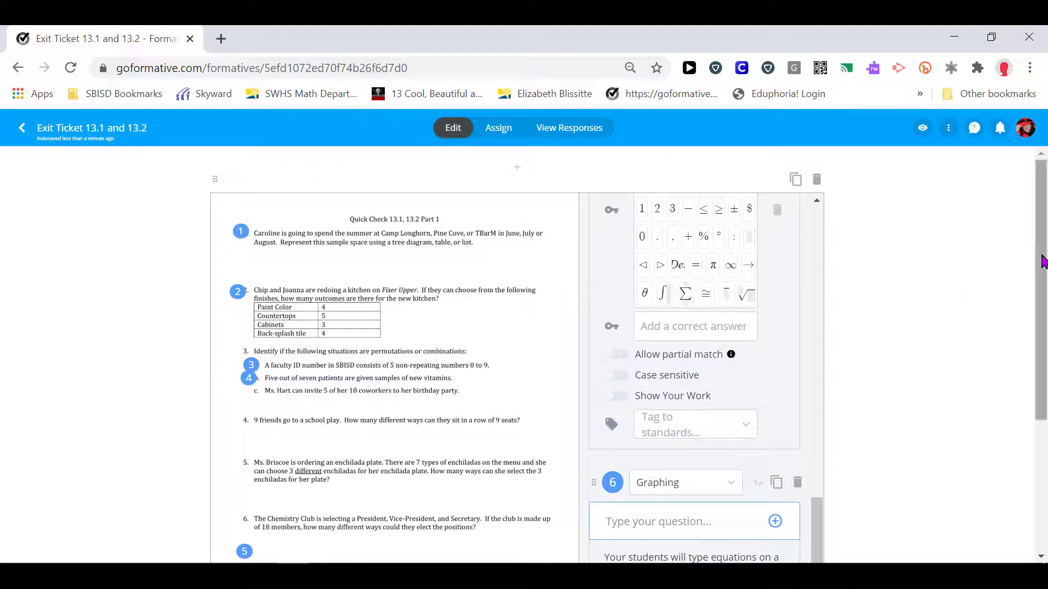
# Mark option B as the correct answer of Multiple Choice question 4
pyautogui.rightClick(1039, 355)
pyautogui.scroll(-3, 1024, 480)
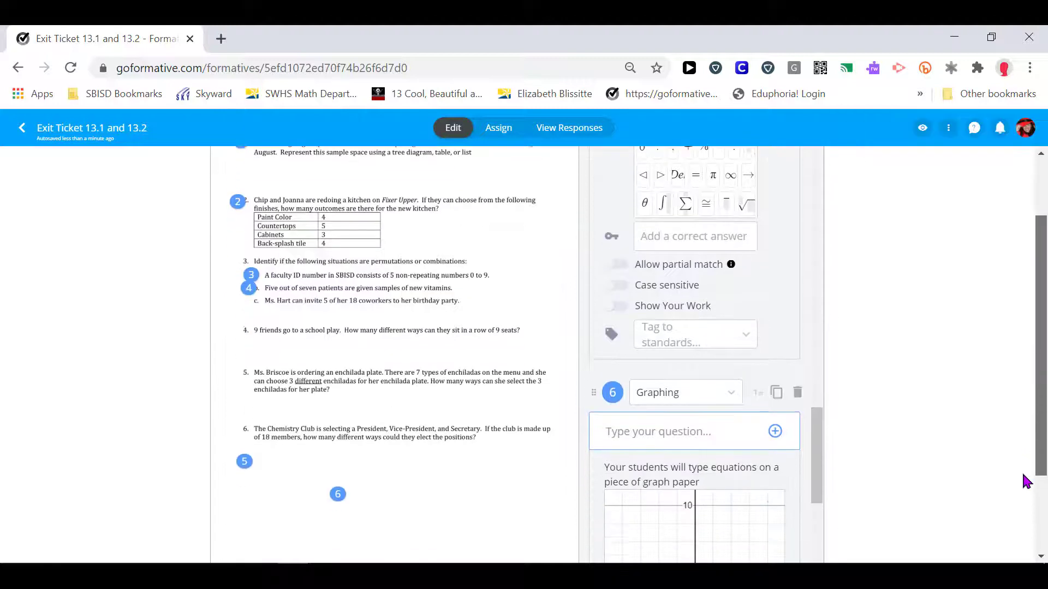
pyautogui.moveTo(821, 417); pyautogui.dragTo(824, 304)
pyautogui.click(611, 226)
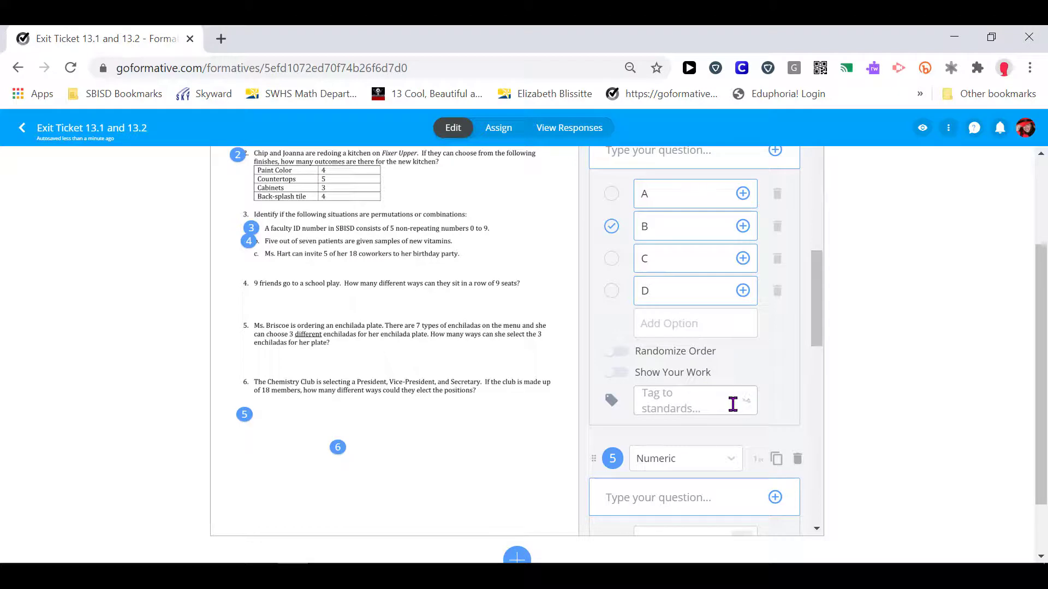
# Browse the standards available for tagging question 4, without selecting one
pyautogui.moveTo(811, 345); pyautogui.dragTo(817, 369)
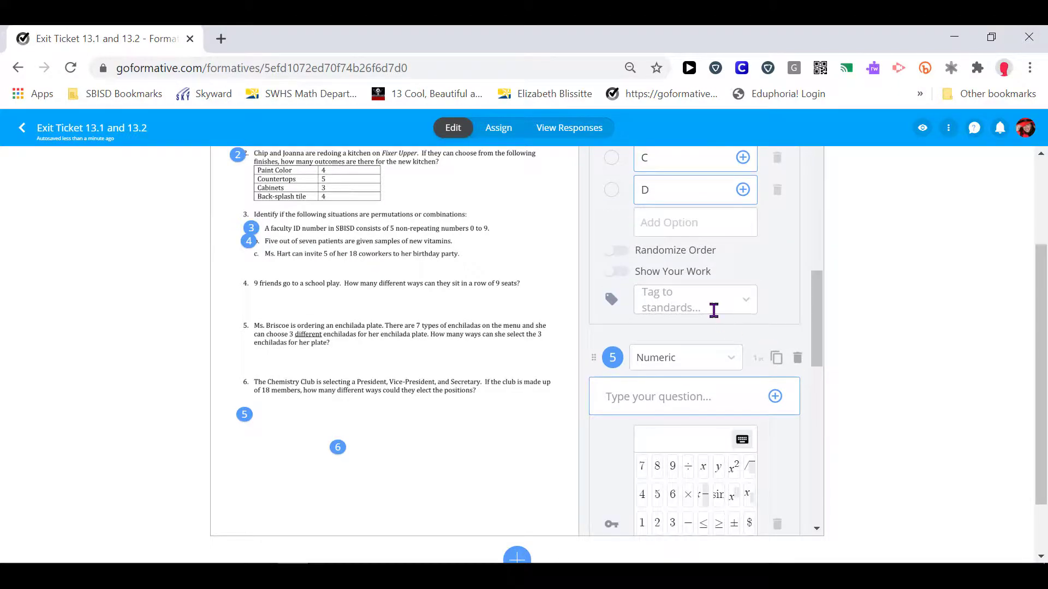
pyautogui.click(745, 306)
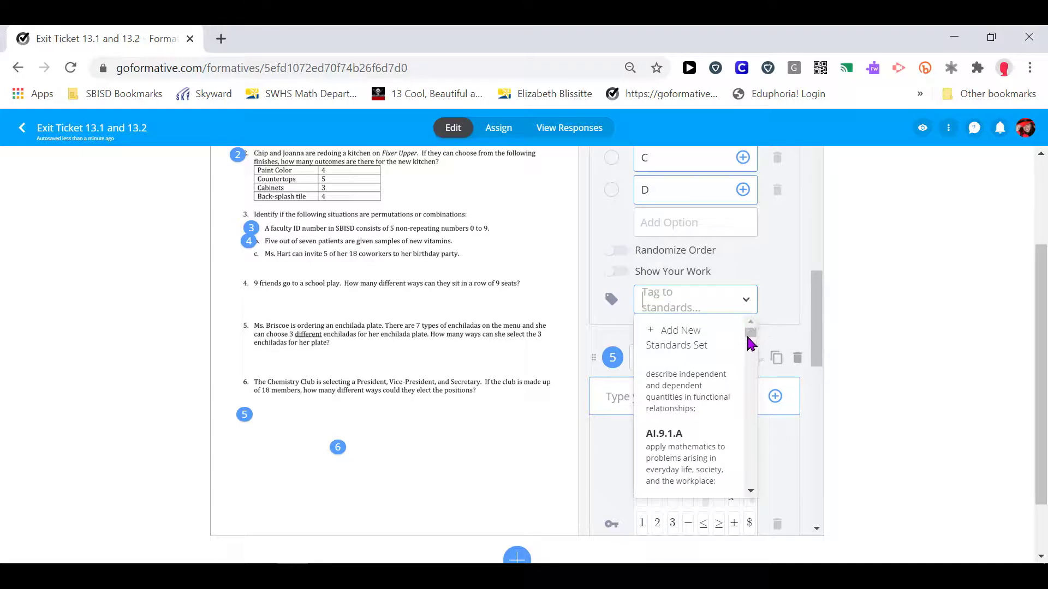
pyautogui.moveTo(748, 341); pyautogui.dragTo(759, 434)
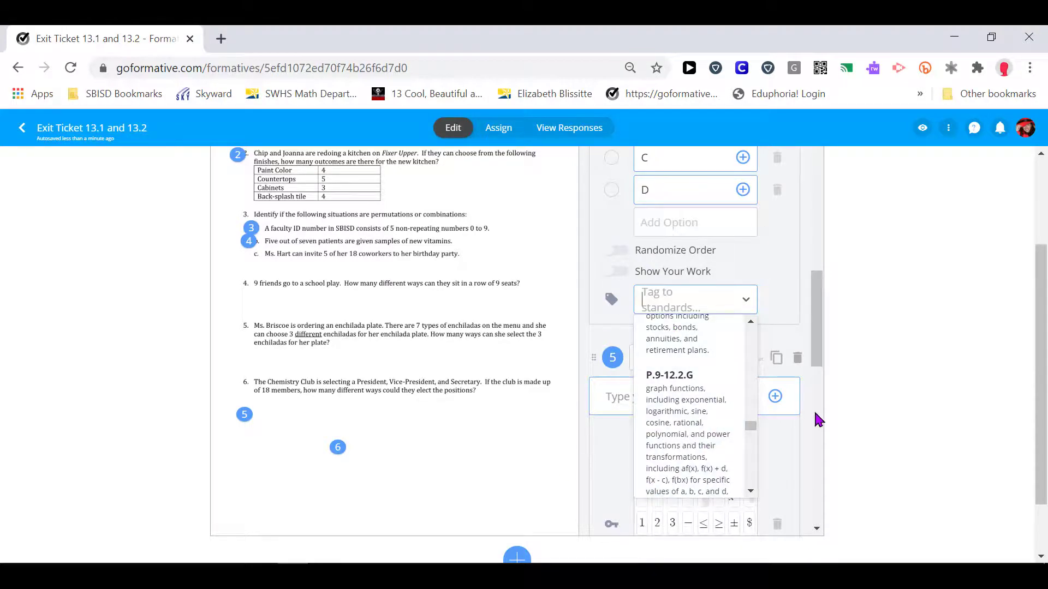
pyautogui.click(898, 378)
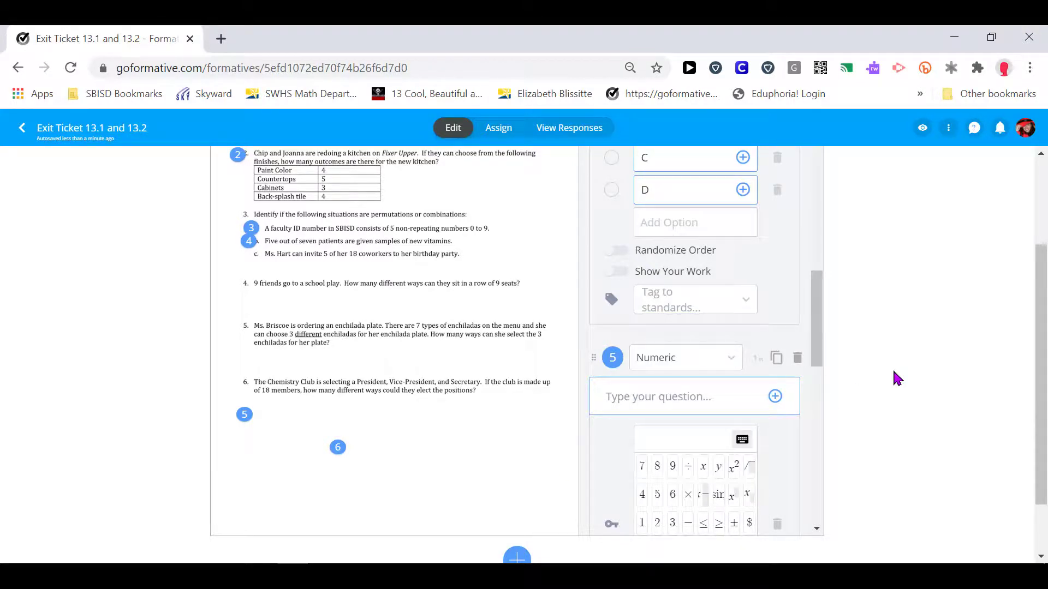
# Turn on Show Your Work for question 3, the Permutation or Combination question
pyautogui.scroll(3, 1008, 267)
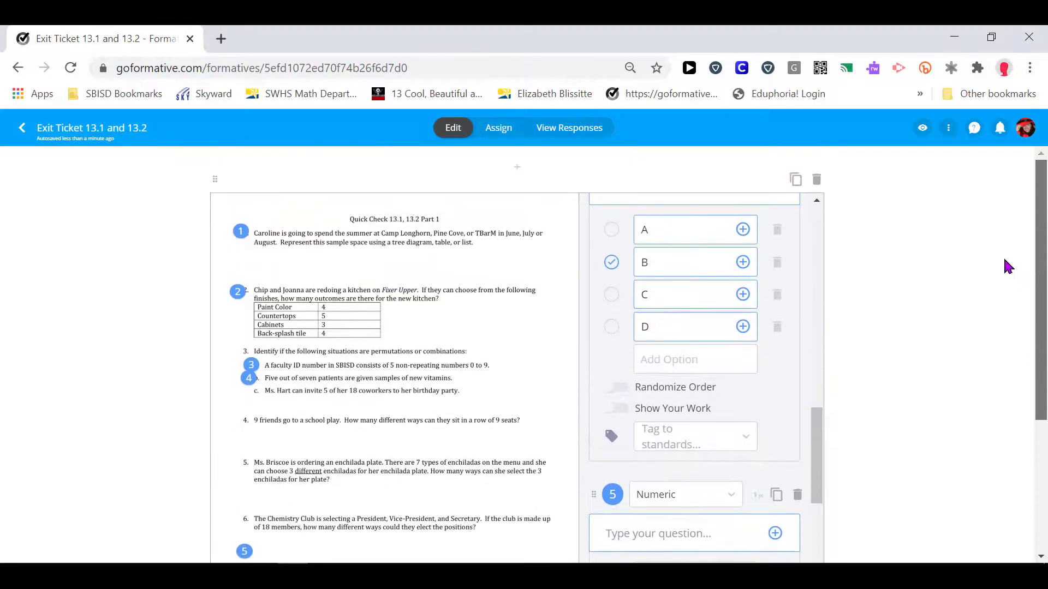
pyautogui.moveTo(821, 458); pyautogui.dragTo(800, 382)
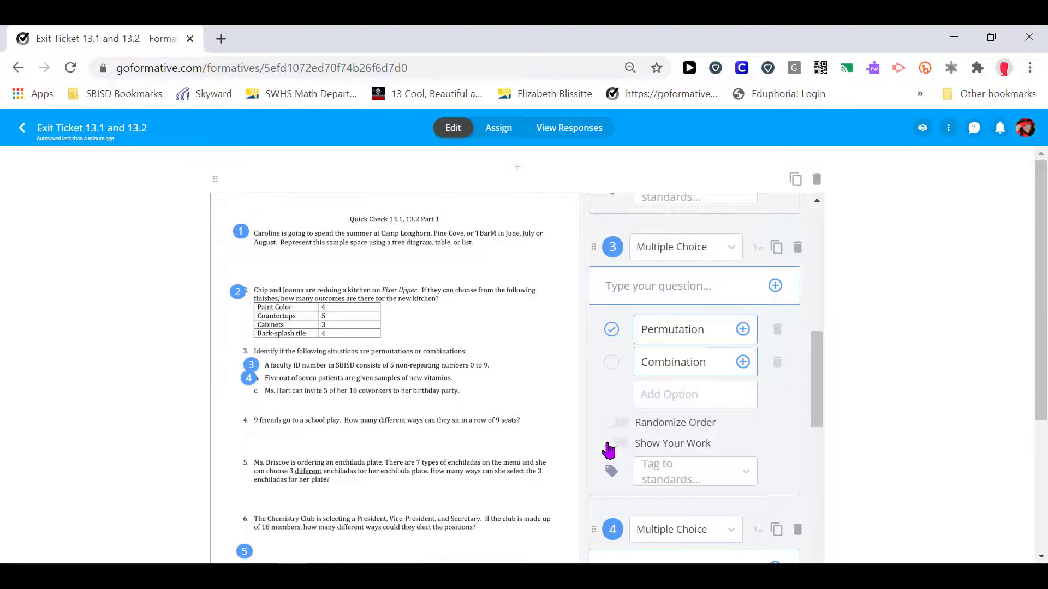
pyautogui.click(608, 447)
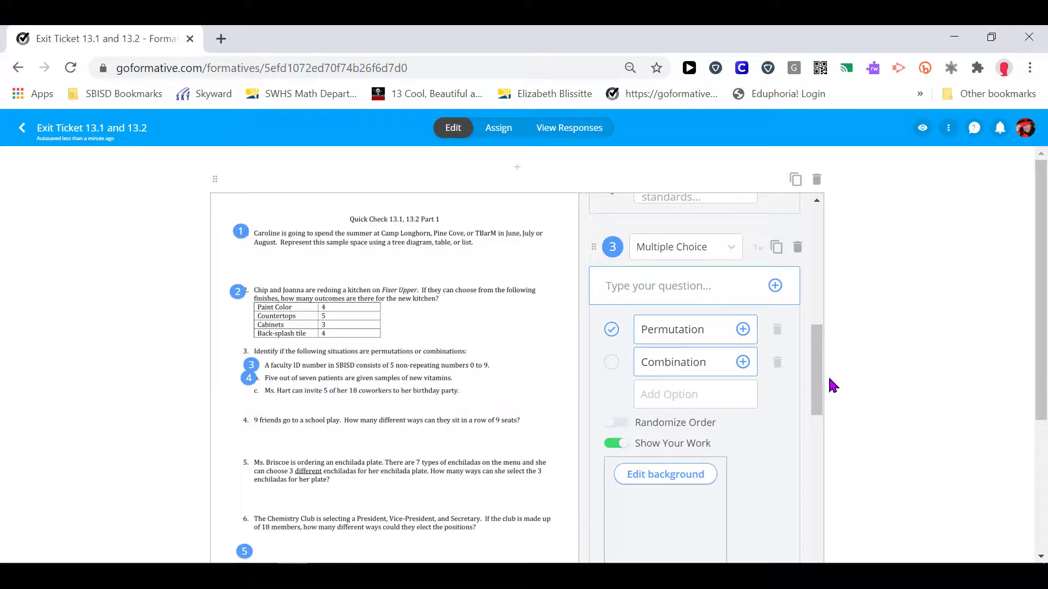
# Try to change the point value of question 1, the Show Your Work question
pyautogui.moveTo(818, 385); pyautogui.dragTo(809, 250)
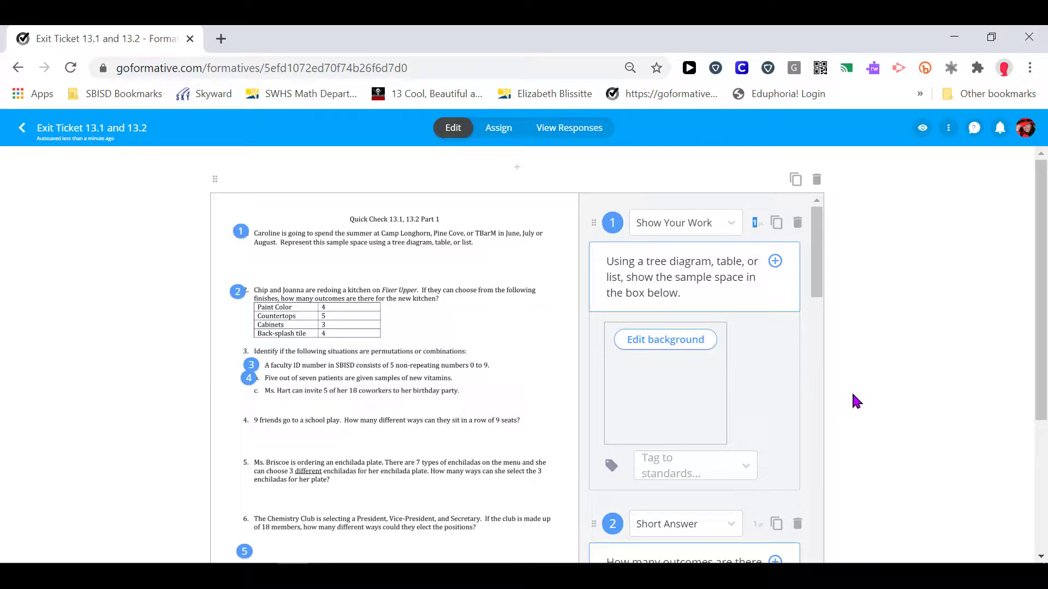
pyautogui.write('0')
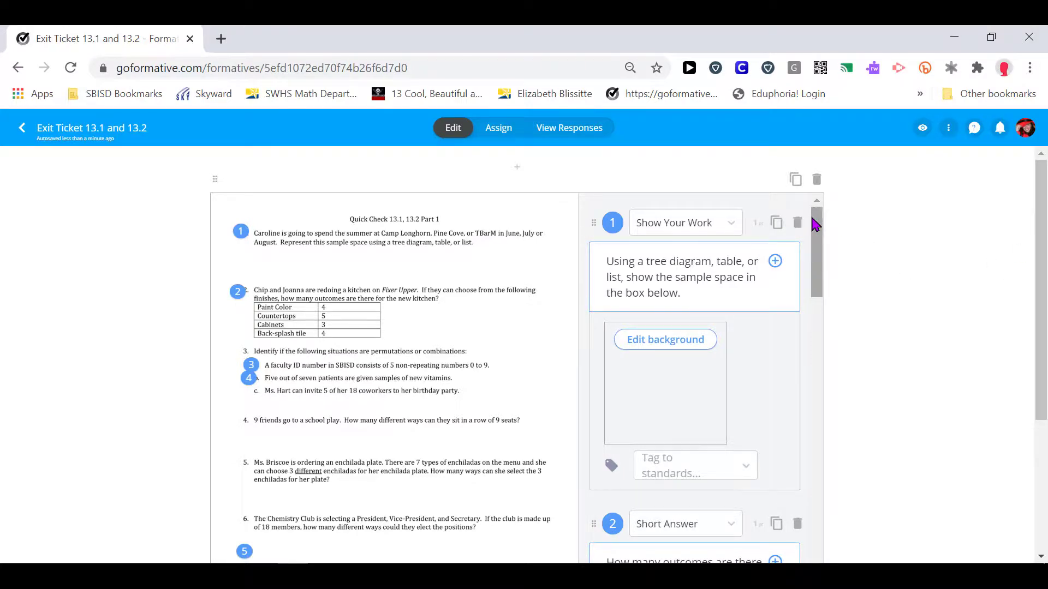
pyautogui.moveTo(814, 223); pyautogui.dragTo(814, 276)
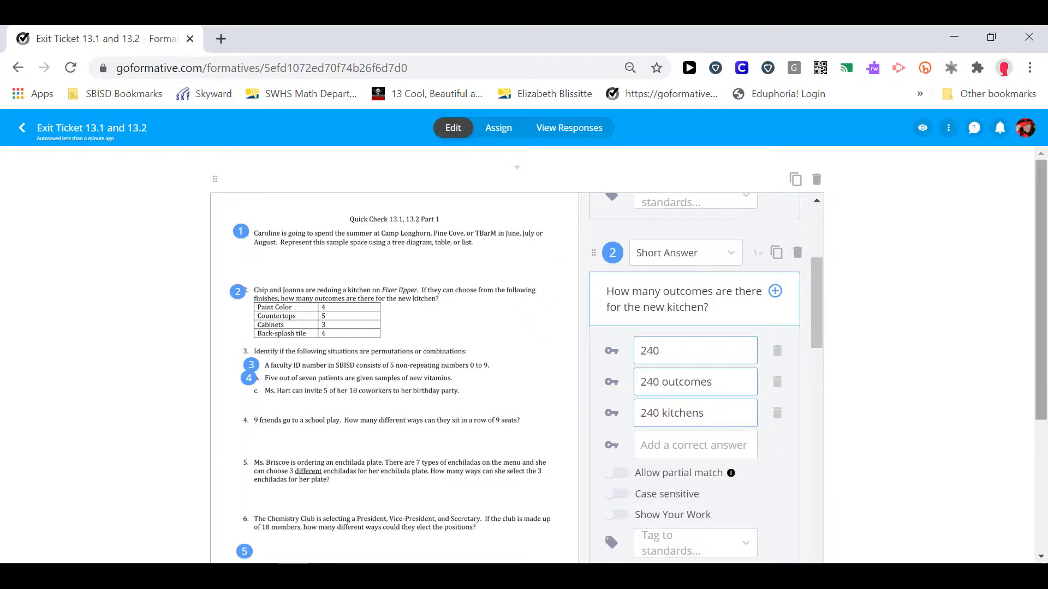
# Review the content and question types that can be added above the worksheet, then close the list
pyautogui.rightClick(1023, 478)
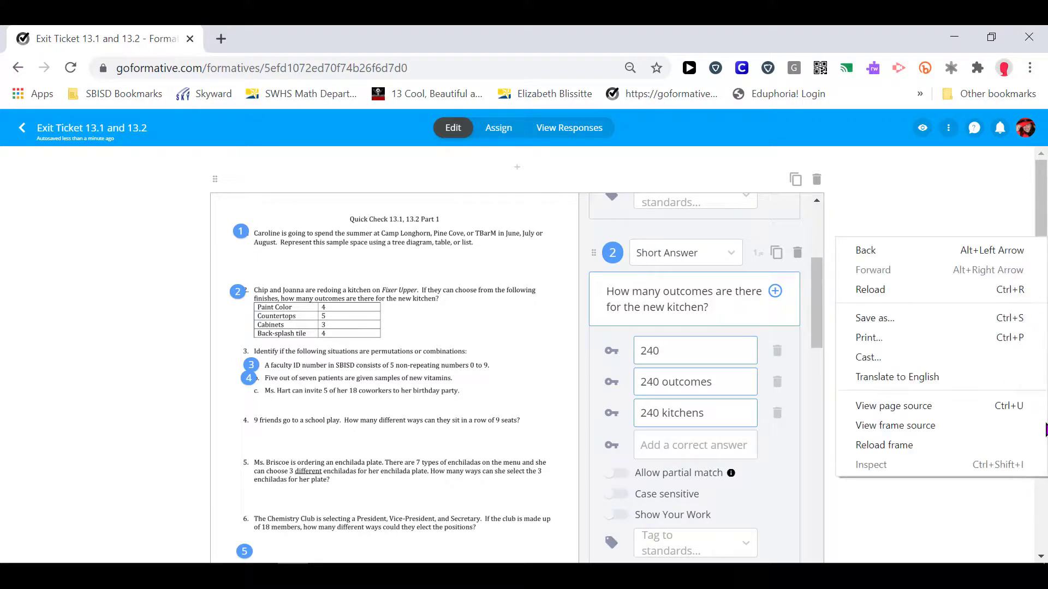
pyautogui.click(1040, 161)
pyautogui.rightClick(1038, 155)
pyautogui.rightClick(514, 167)
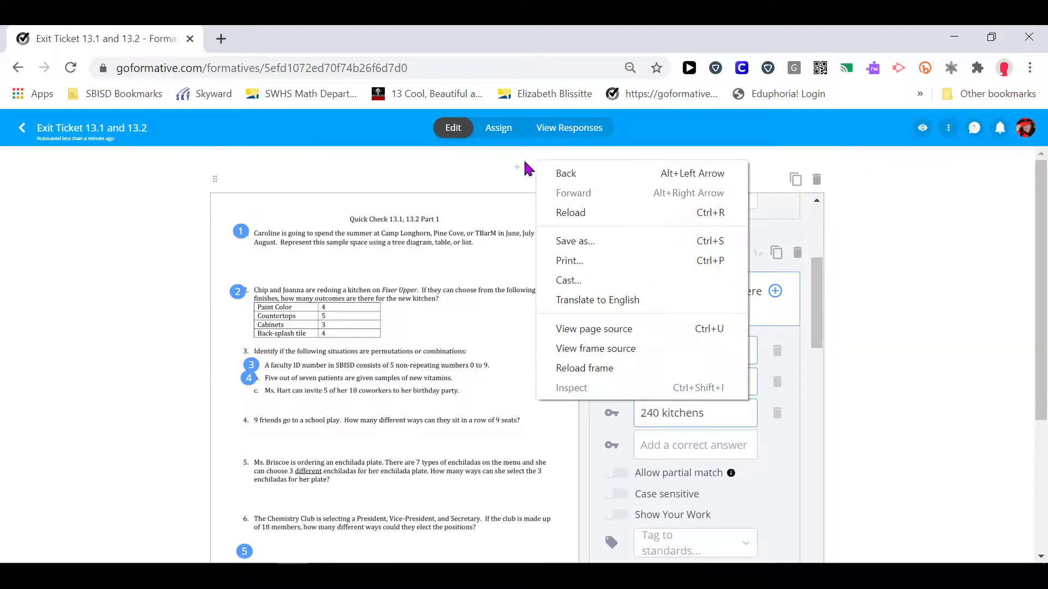
pyautogui.click(514, 166)
pyautogui.click(515, 168)
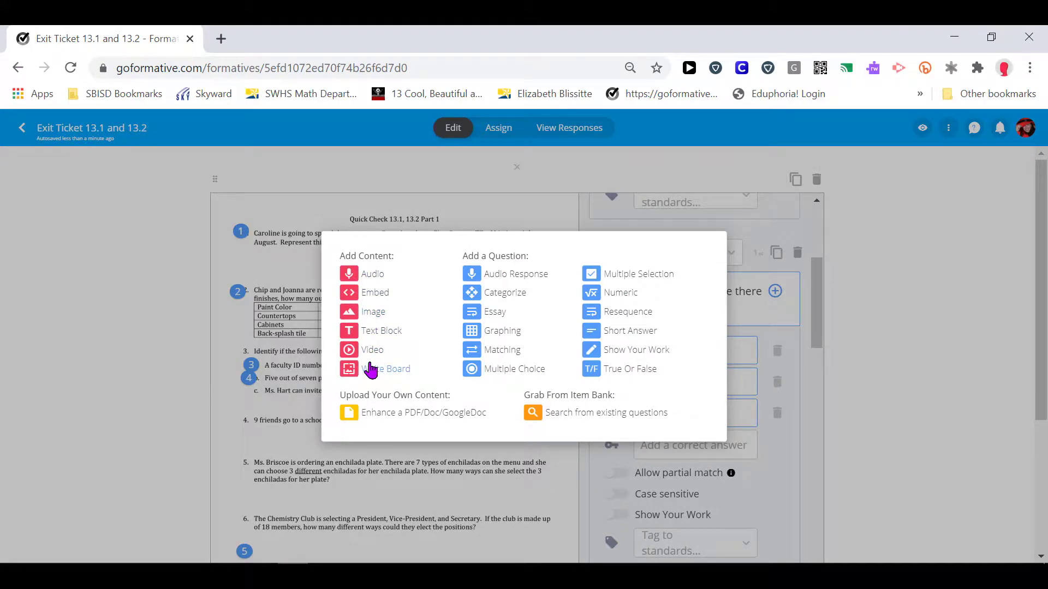
pyautogui.click(587, 174)
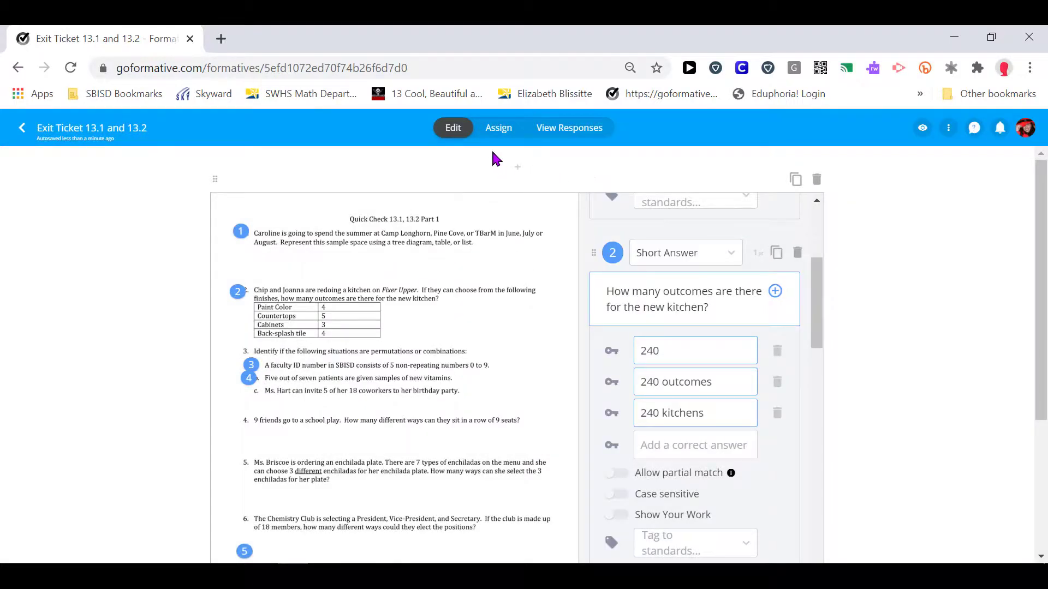